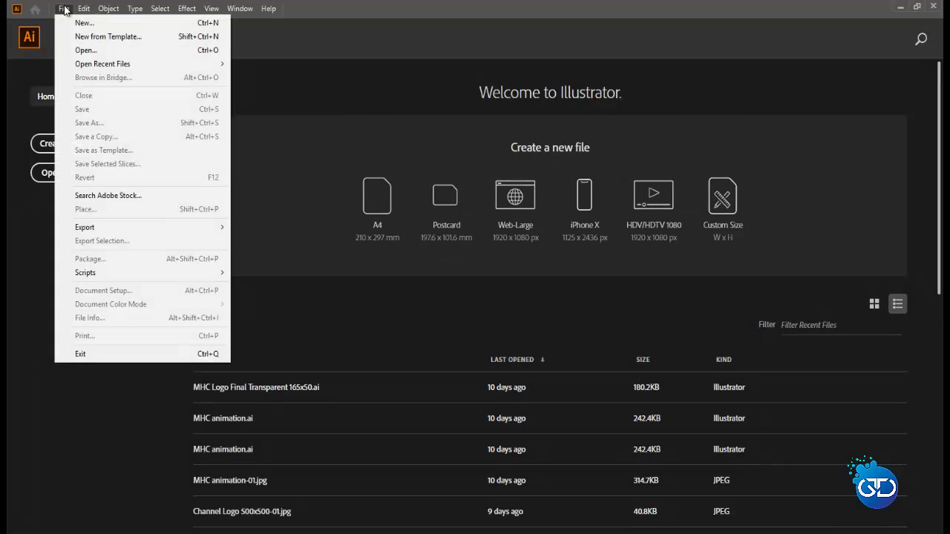
# - Create a new blank 1000 × 1000 px document
pyautogui.hotkey('ctrl', 'n')
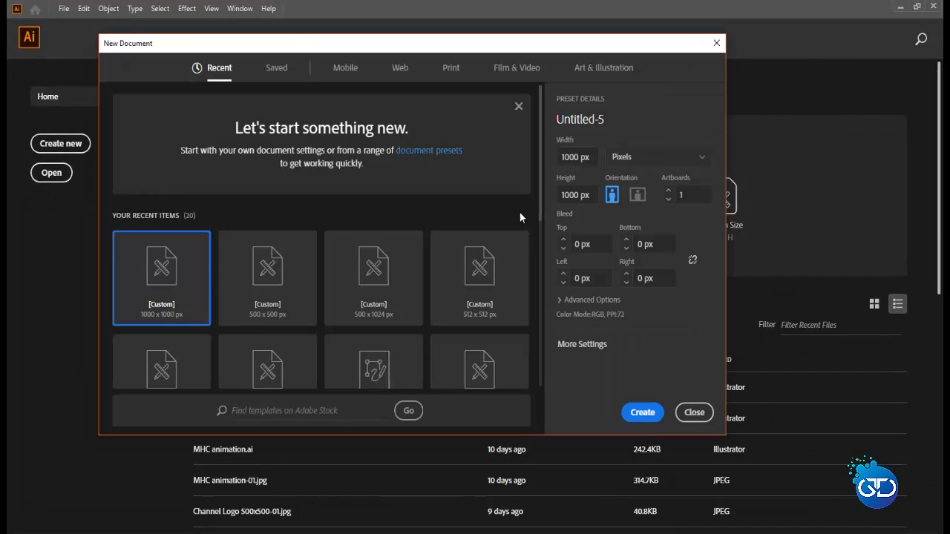
pyautogui.click(642, 416)
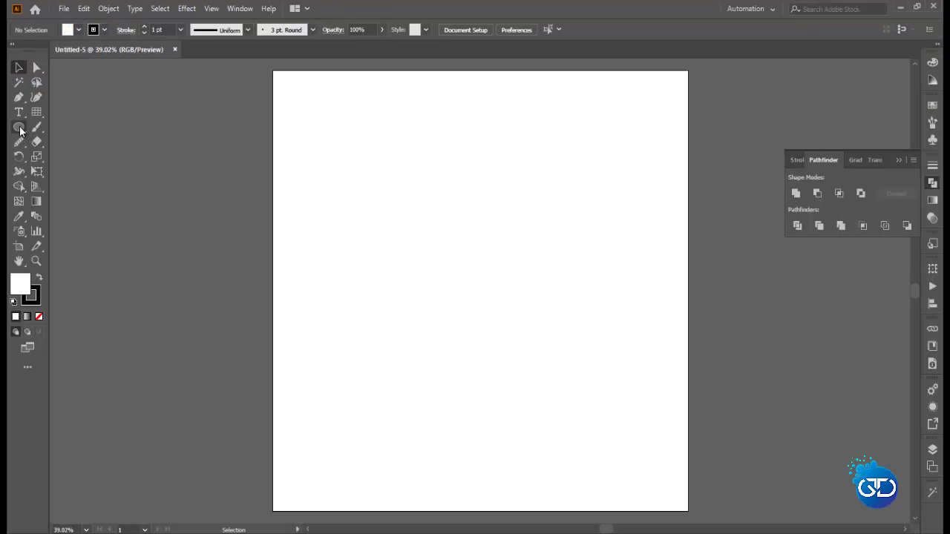
# - Draw a tall red ellipse and a 309.859 px-wide copy overlapping its lower half
pyautogui.click(20, 128)
pyautogui.click(76, 30)
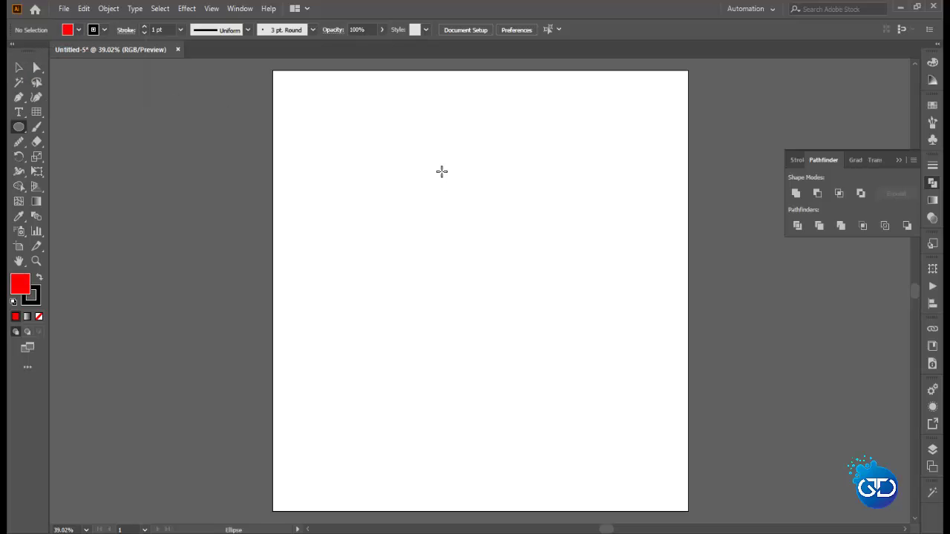
pyautogui.moveTo(436, 160); pyautogui.dragTo(591, 370)
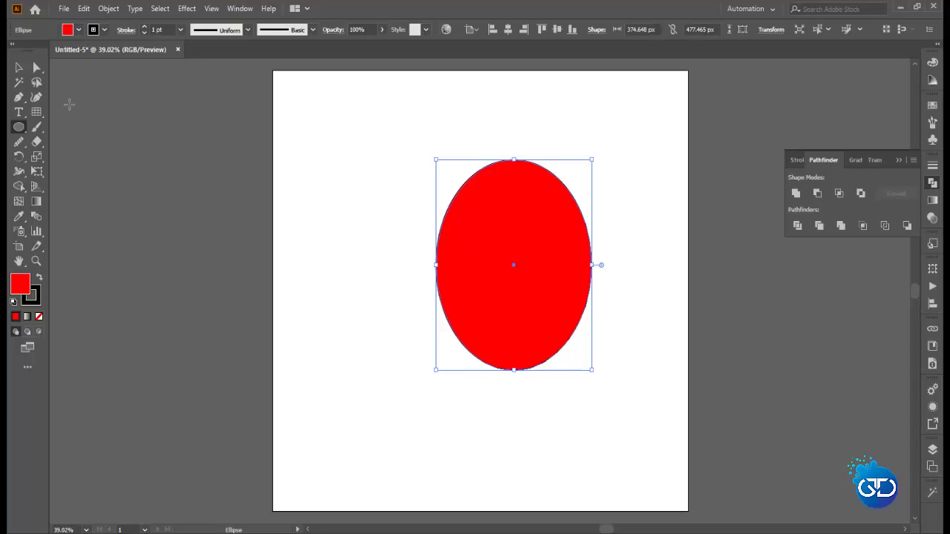
pyautogui.click(19, 68)
pyautogui.moveTo(537, 248)
pyautogui.mouseDown()
pyautogui.moveTo(470, 222)
pyautogui.moveTo(468, 202)
pyautogui.moveTo(476, 324)
pyautogui.moveTo(477, 309)
pyautogui.mouseUp()
pyautogui.moveTo(527, 332)
pyautogui.mouseDown()
pyautogui.moveTo(514, 333)
pyautogui.moveTo(479, 67)
pyautogui.mouseUp()
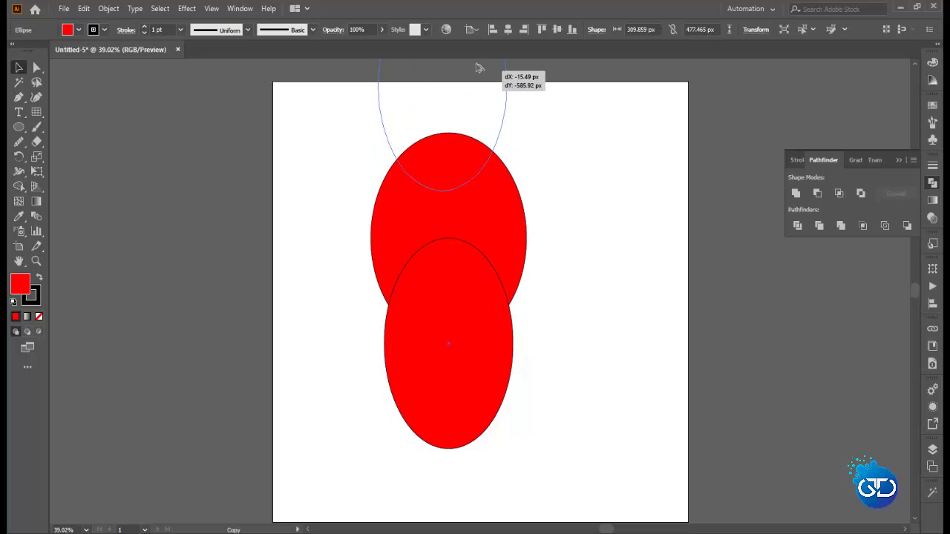
# - Add a third ellipse copy on top and align all three on their horizontal centres
pyautogui.moveTo(478, 68); pyautogui.dragTo(484, 90)
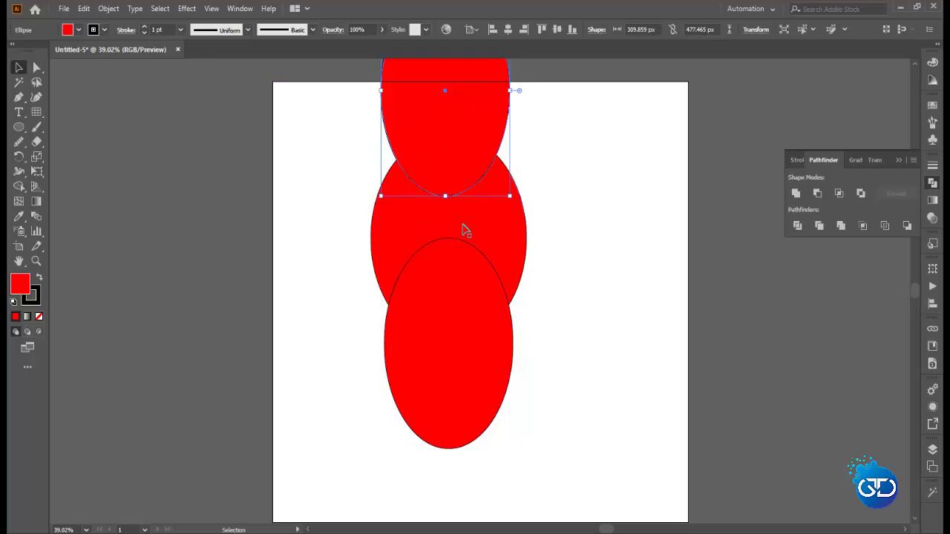
pyautogui.keyDown('shift'); pyautogui.click(457, 258); pyautogui.keyUp('shift')
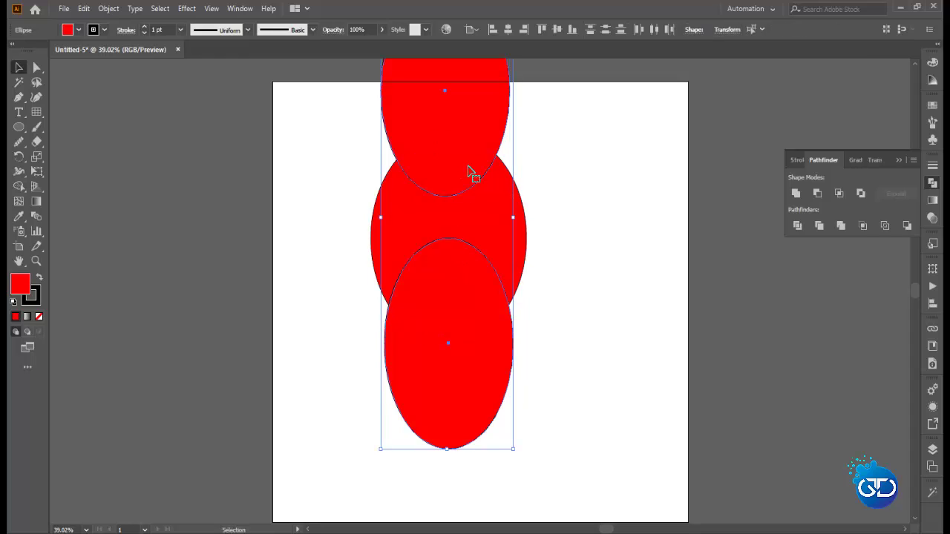
pyautogui.moveTo(314, 134); pyautogui.dragTo(530, 321)
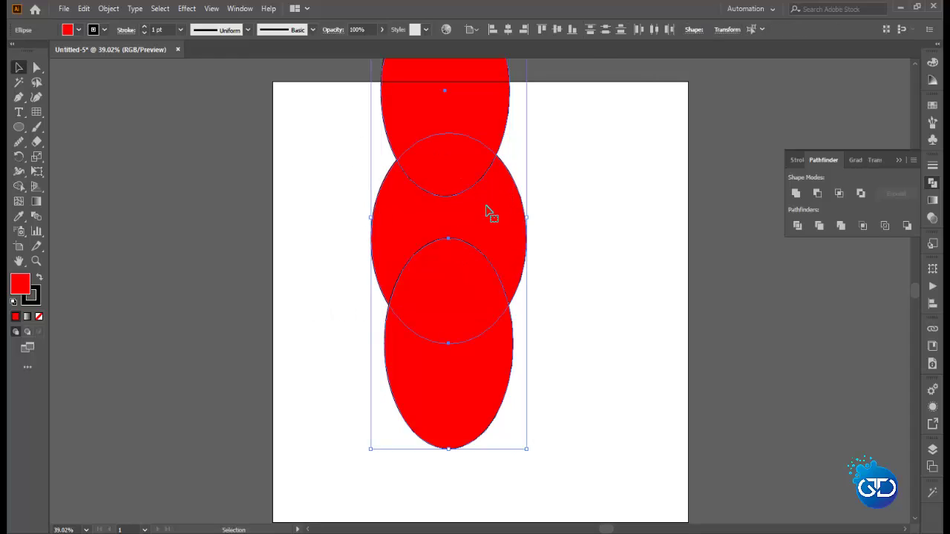
pyautogui.click(507, 29)
pyautogui.click(609, 132)
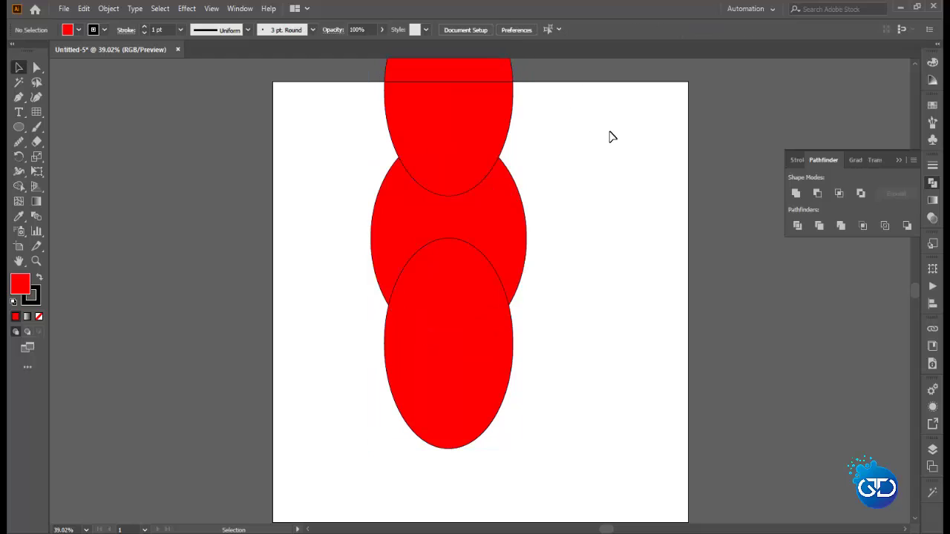
# - Remove the ellipses' outlines and subtract the top and bottom ellipses with Minus Front
pyautogui.moveTo(338, 158); pyautogui.dragTo(541, 315)
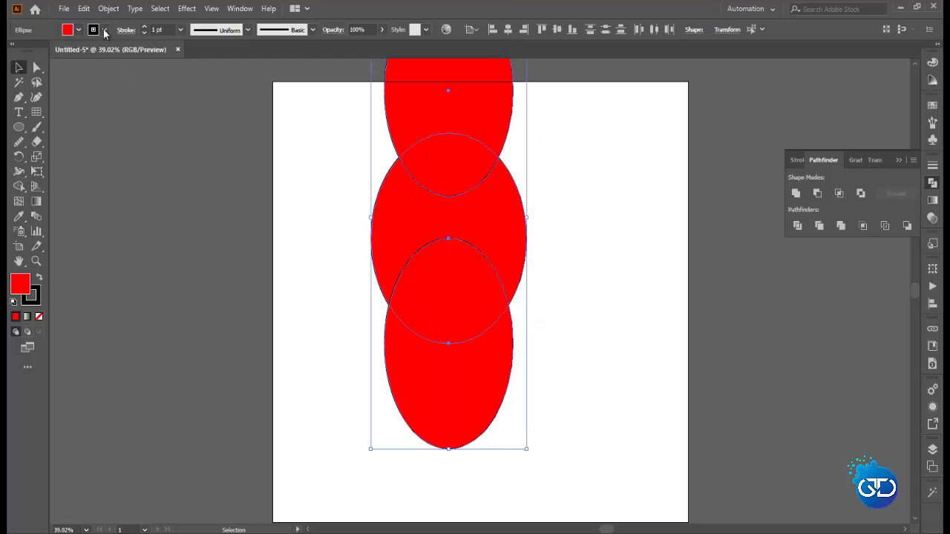
pyautogui.click(97, 33)
pyautogui.click(14, 49)
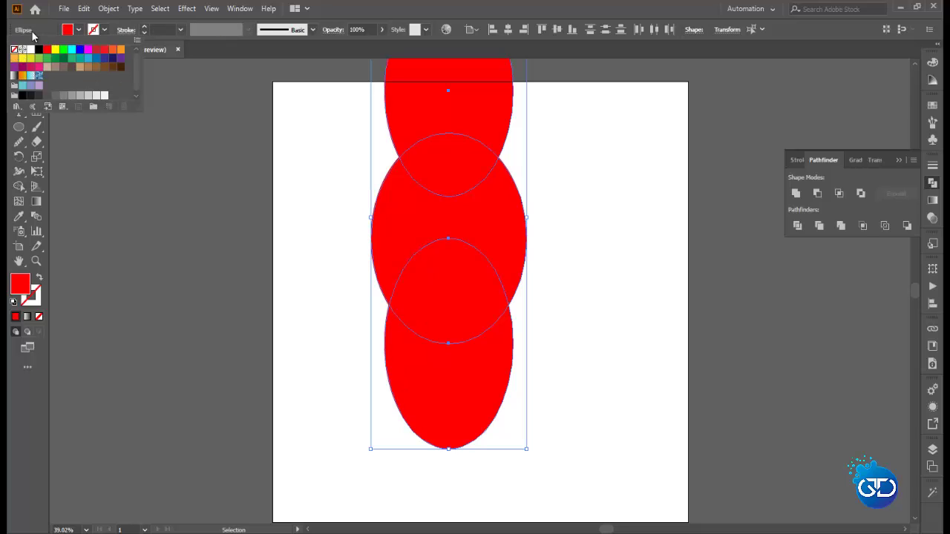
pyautogui.click(54, 21)
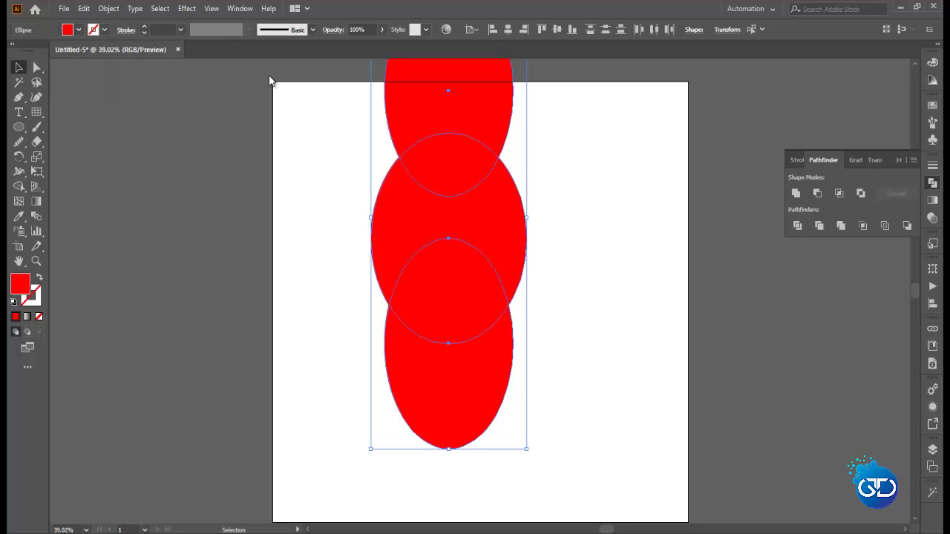
pyautogui.click(818, 198)
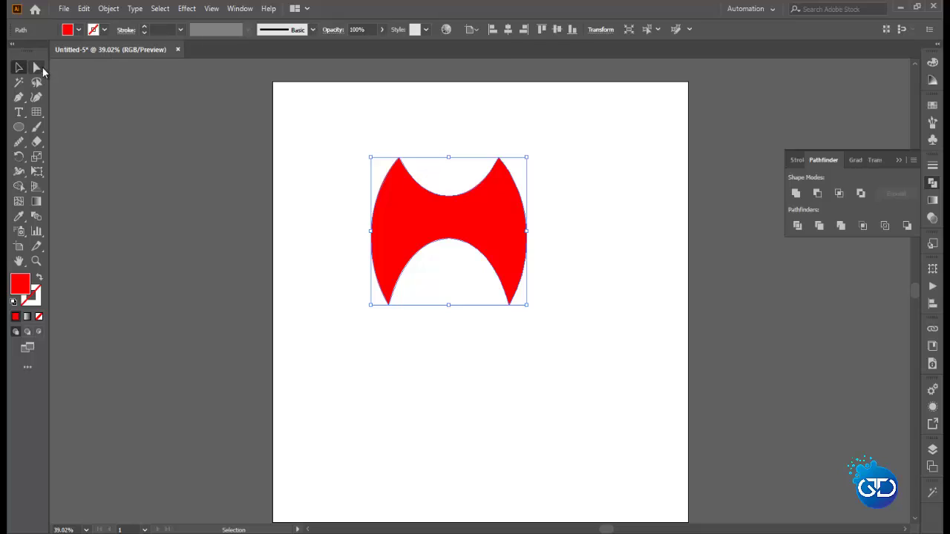
# - Round the shape's four pointed tips and top anchors, then move it right and down
pyautogui.click(43, 67)
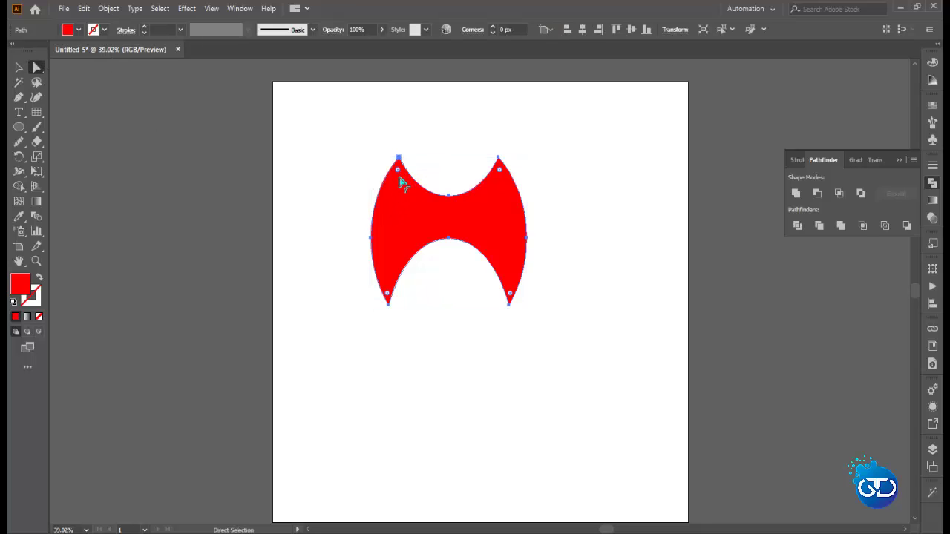
pyautogui.moveTo(399, 178); pyautogui.dragTo(399, 176)
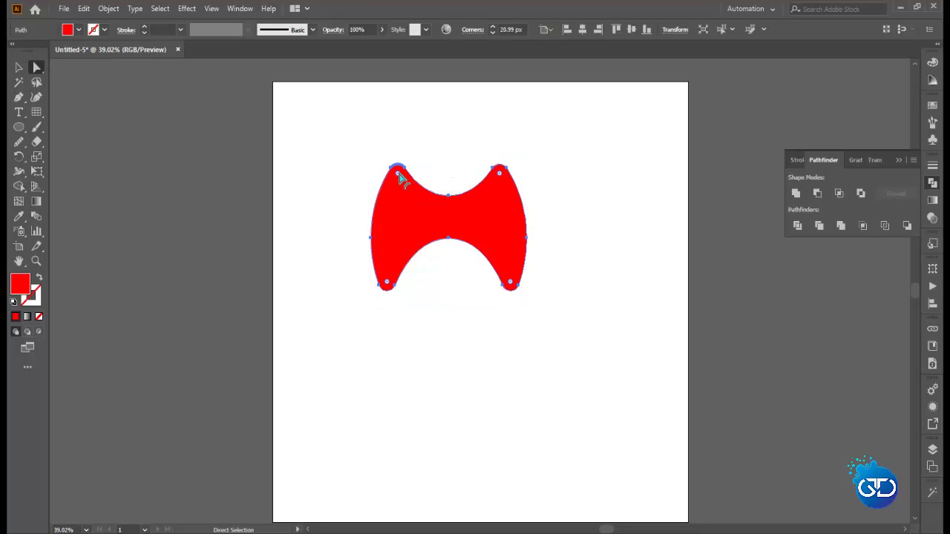
pyautogui.click(369, 138)
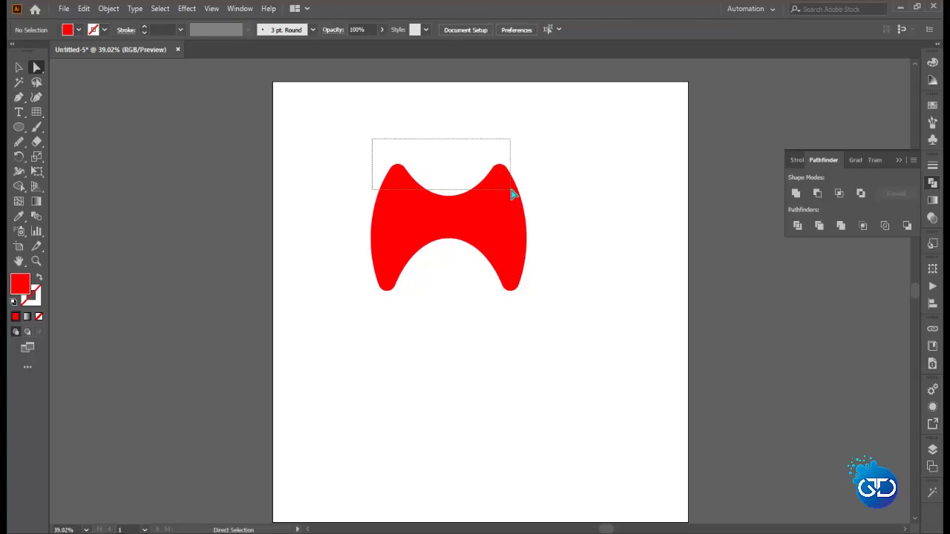
pyautogui.moveTo(510, 190)
pyautogui.mouseDown()
pyautogui.moveTo(498, 182)
pyautogui.moveTo(497, 200)
pyautogui.mouseUp()
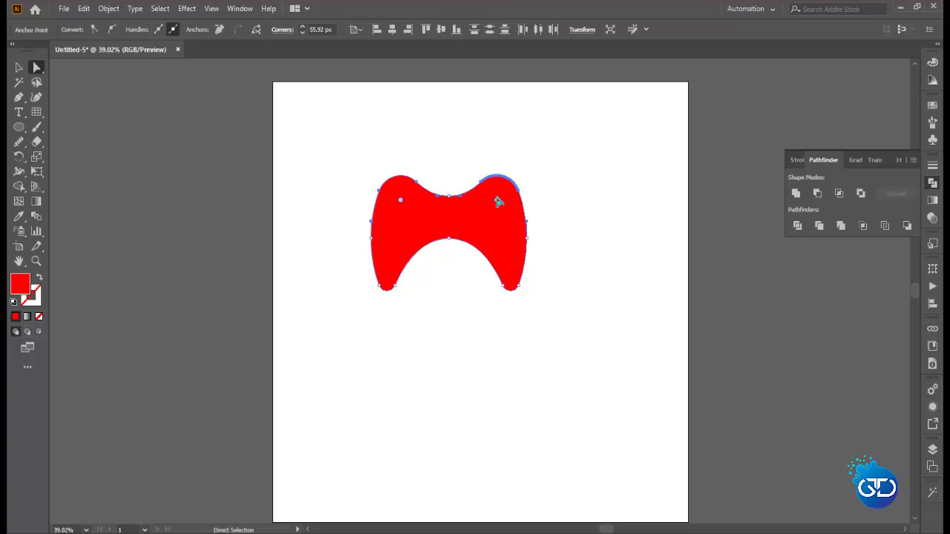
pyautogui.click(154, 112)
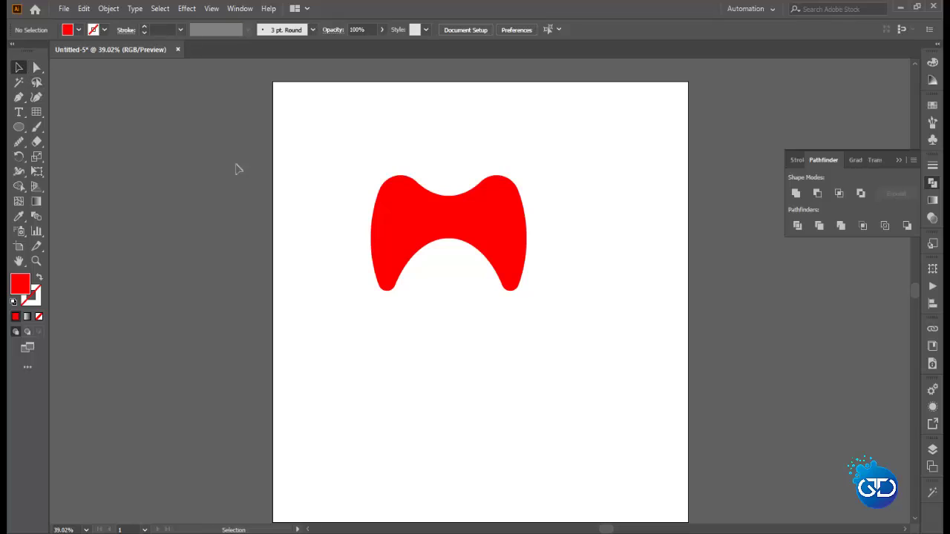
pyautogui.moveTo(494, 224); pyautogui.dragTo(578, 268)
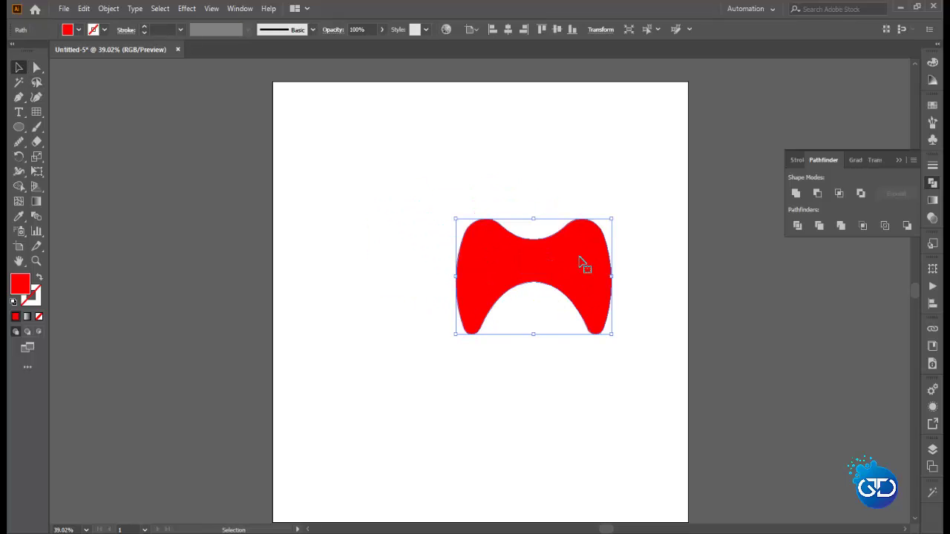
pyautogui.click(541, 194)
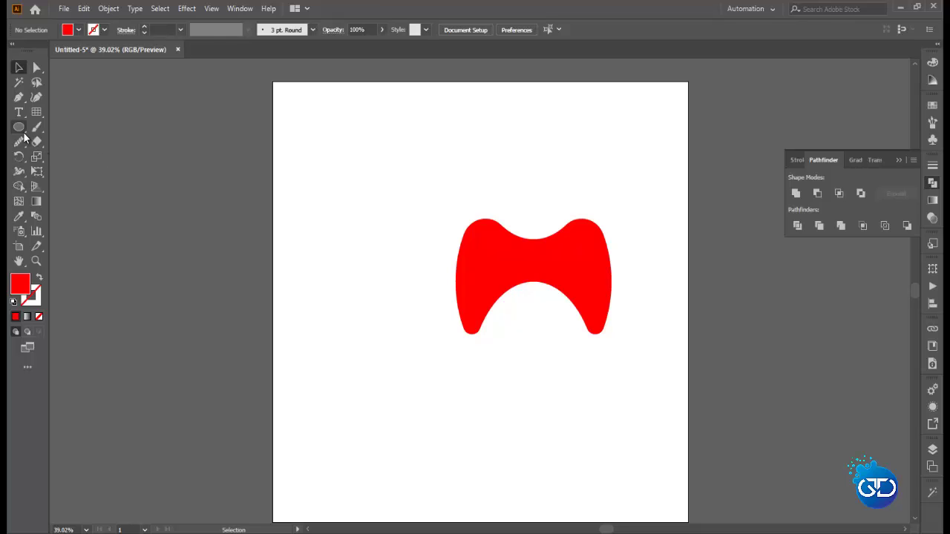
# - Place a roughly 25 px red circle on the shape's left edge and copy it to the top edge
pyautogui.click(62, 158)
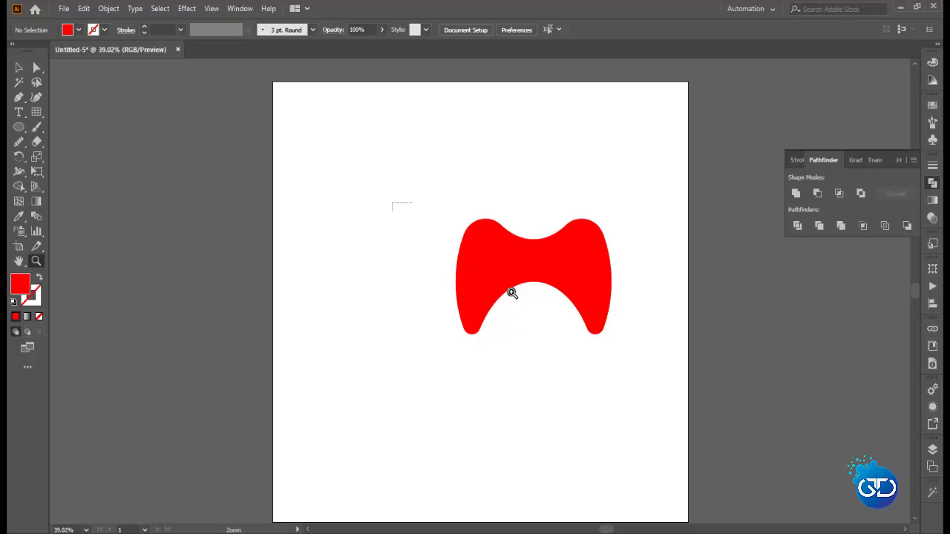
pyautogui.moveTo(634, 369); pyautogui.dragTo(636, 371)
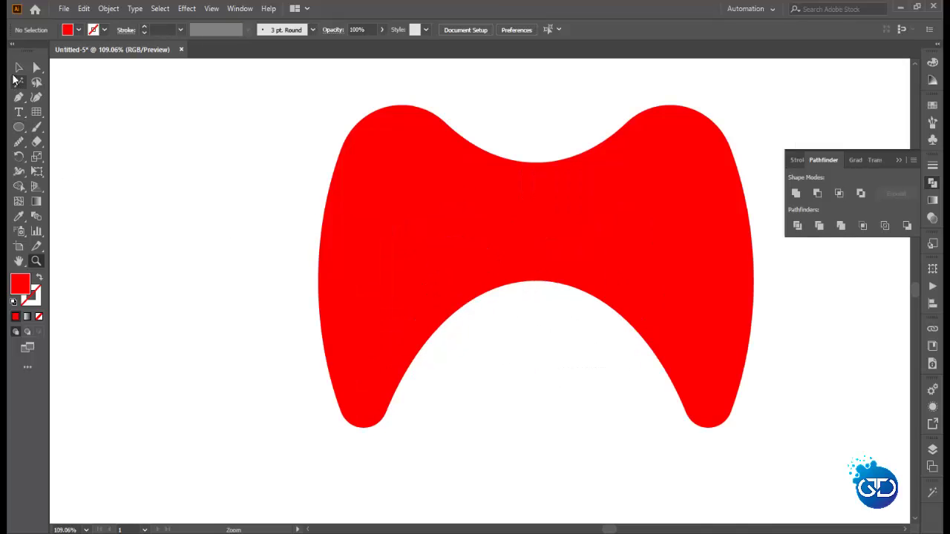
pyautogui.press('l')
pyautogui.moveTo(172, 158); pyautogui.dragTo(228, 216)
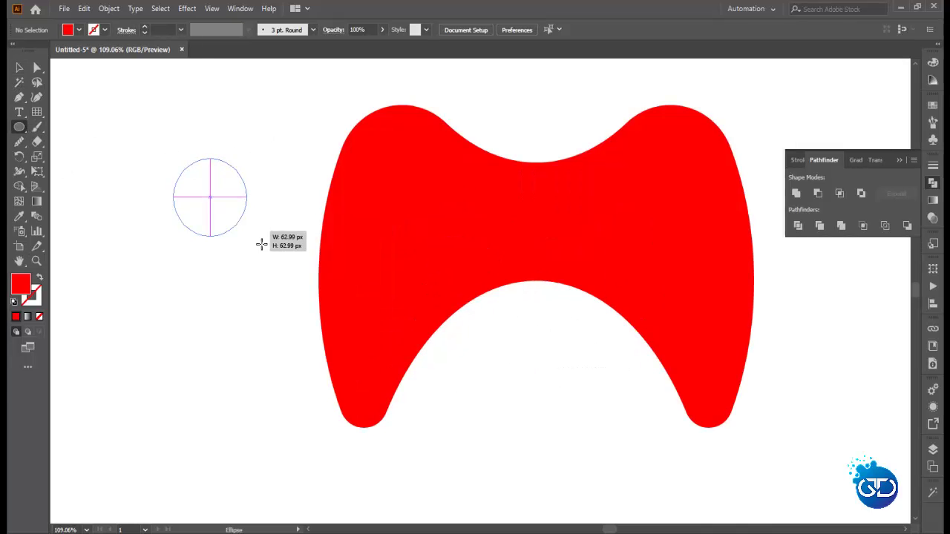
pyautogui.click(20, 68)
pyautogui.moveTo(163, 116); pyautogui.dragTo(592, 450)
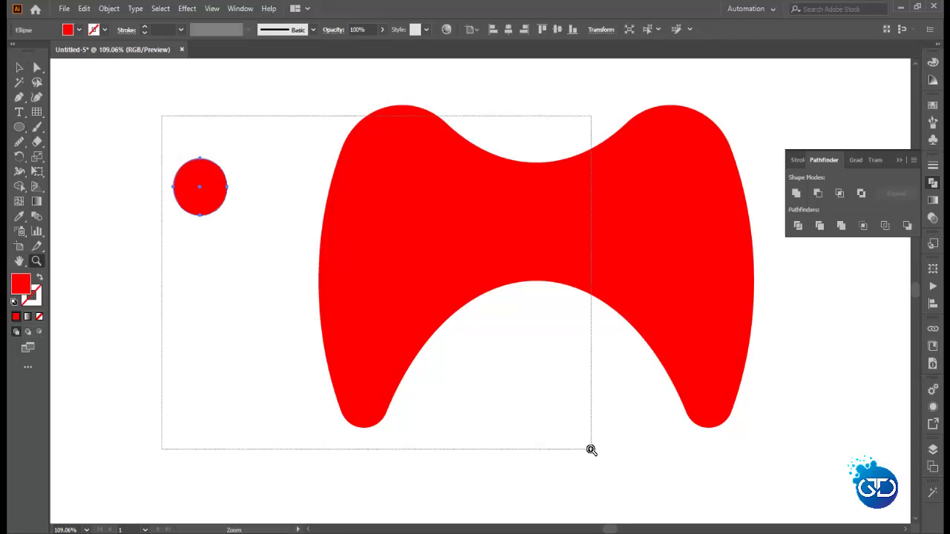
pyautogui.moveTo(248, 185)
pyautogui.mouseDown()
pyautogui.moveTo(330, 274)
pyautogui.moveTo(370, 416)
pyautogui.moveTo(396, 454)
pyautogui.mouseUp()
pyautogui.moveTo(334, 469)
pyautogui.mouseDown()
pyautogui.moveTo(369, 433)
pyautogui.moveTo(438, 477)
pyautogui.moveTo(409, 467)
pyautogui.moveTo(394, 390)
pyautogui.moveTo(394, 220)
pyautogui.moveTo(403, 134)
pyautogui.moveTo(413, 134)
pyautogui.mouseUp()
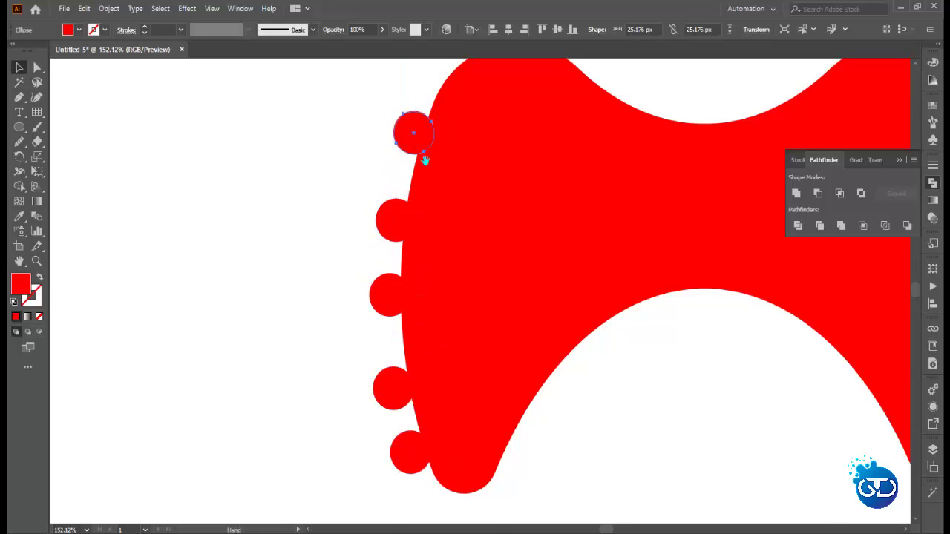
pyautogui.scroll(2, 421, 206)
pyautogui.moveTo(422, 206); pyautogui.dragTo(450, 132)
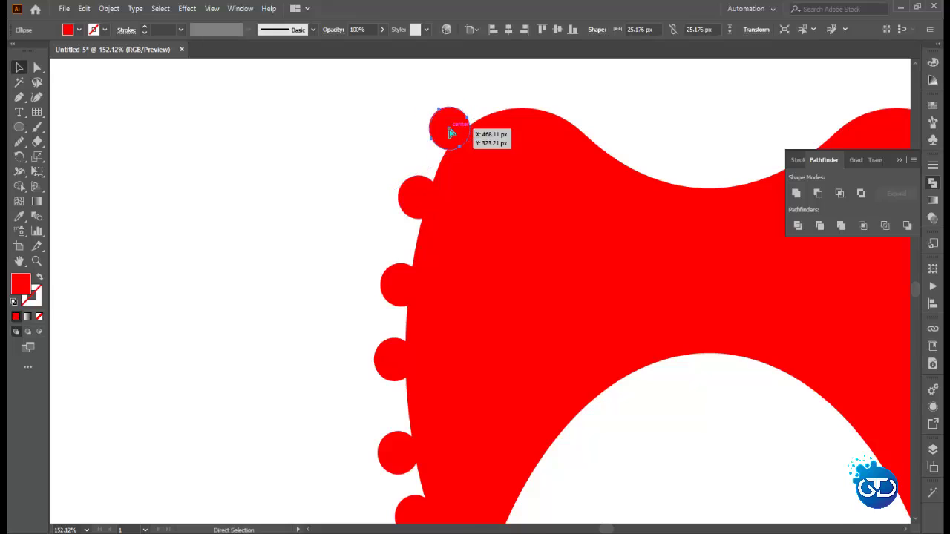
# - Enlarge and tilt the bubbles along the left edge, making the lower one about 32 px
pyautogui.hotkey('ctrl', '1')
pyautogui.click(458, 336)
pyautogui.moveTo(446, 338)
pyautogui.mouseDown()
pyautogui.moveTo(416, 334)
pyautogui.moveTo(432, 335)
pyautogui.mouseUp()
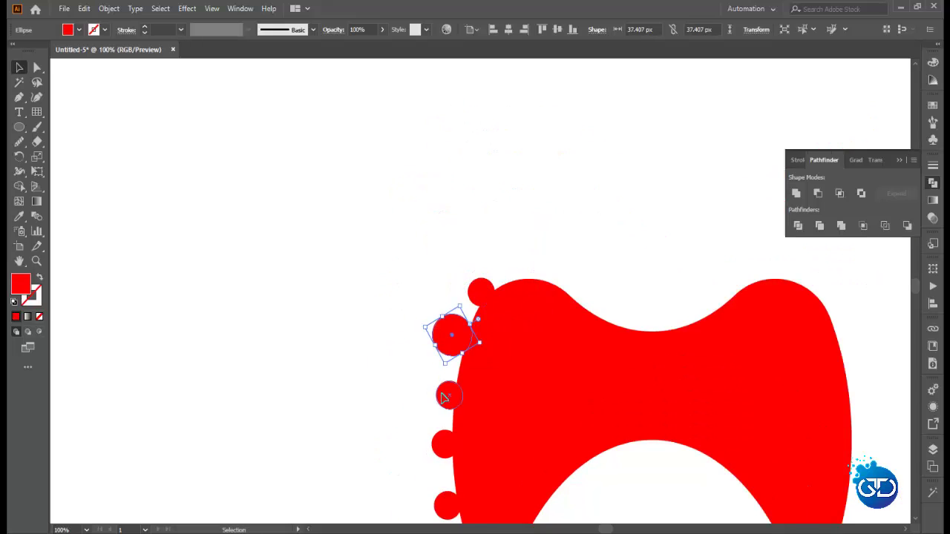
pyautogui.click(448, 395)
pyautogui.moveTo(430, 394); pyautogui.dragTo(437, 393)
pyautogui.click(443, 444)
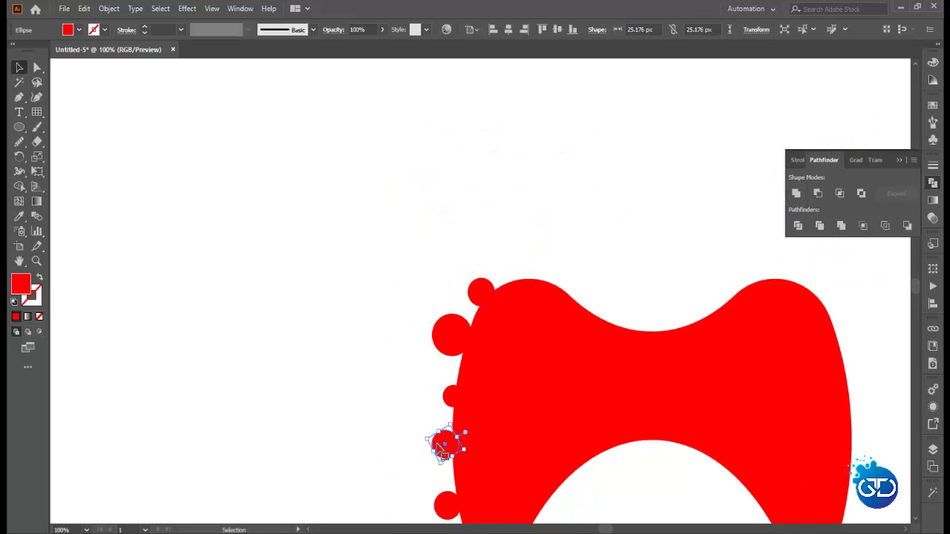
pyautogui.moveTo(433, 454); pyautogui.dragTo(430, 459)
pyautogui.scroll(-3, 438, 446)
pyautogui.click(436, 425)
pyautogui.moveTo(418, 425)
pyautogui.mouseDown()
pyautogui.moveTo(420, 434)
pyautogui.moveTo(409, 423)
pyautogui.mouseUp()
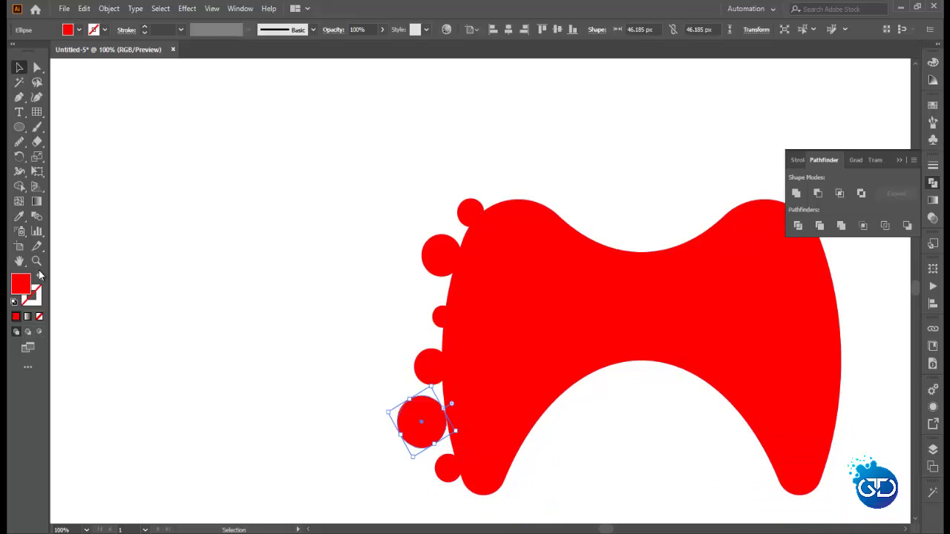
# - Shrink another bubble to about 32 px, straighten and nudge bubbles onto the edge, then select everything
pyautogui.moveTo(378, 389); pyautogui.dragTo(519, 464)
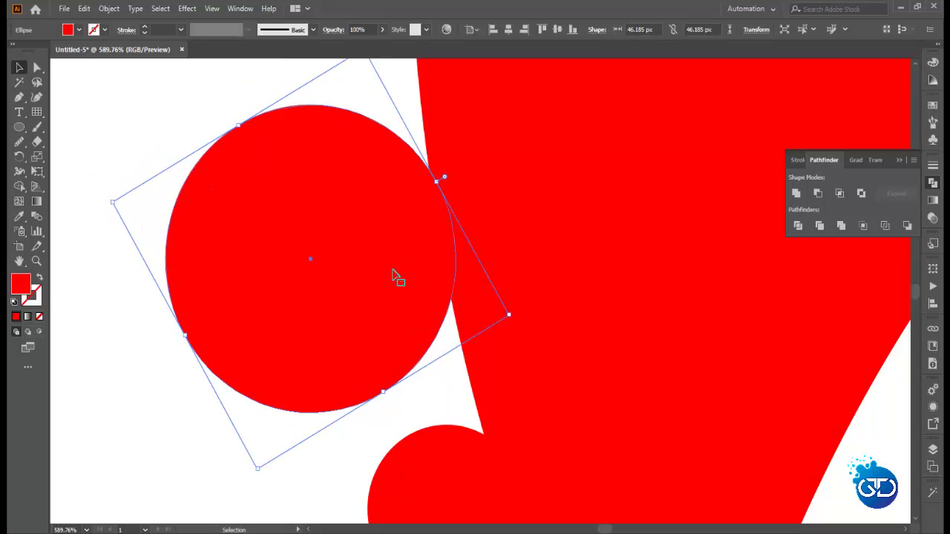
pyautogui.moveTo(439, 276)
pyautogui.mouseDown()
pyautogui.moveTo(472, 254)
pyautogui.moveTo(394, 253)
pyautogui.mouseUp()
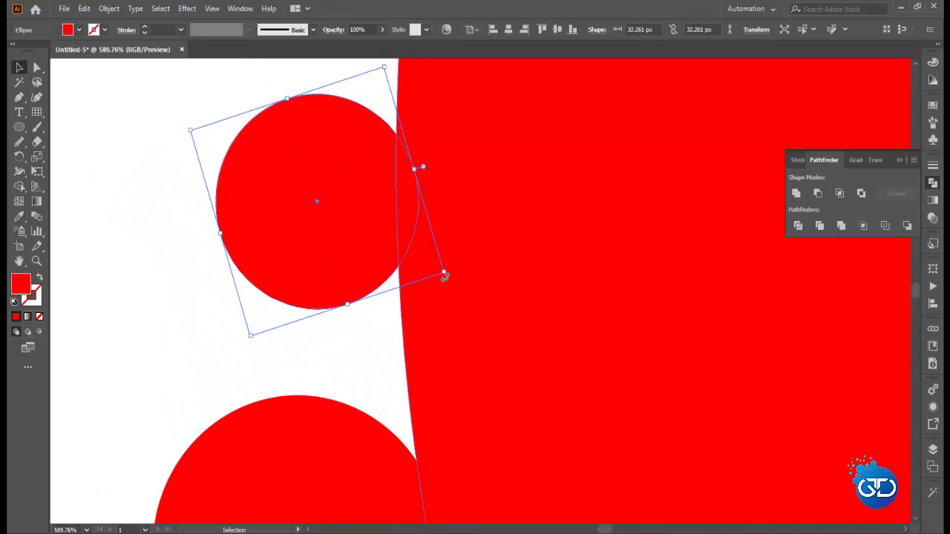
pyautogui.moveTo(444, 276)
pyautogui.mouseDown()
pyautogui.moveTo(440, 289)
pyautogui.moveTo(412, 275)
pyautogui.mouseUp()
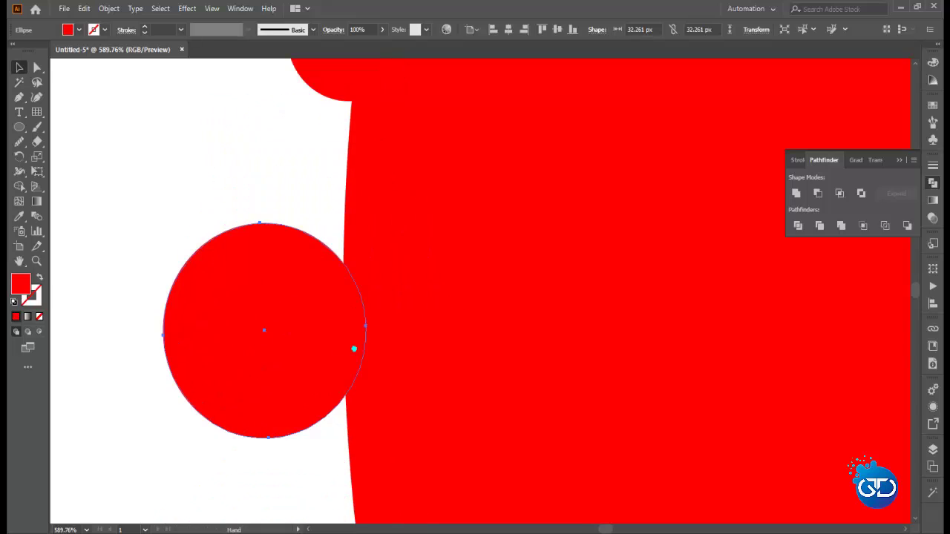
pyautogui.moveTo(354, 270); pyautogui.dragTo(324, 306)
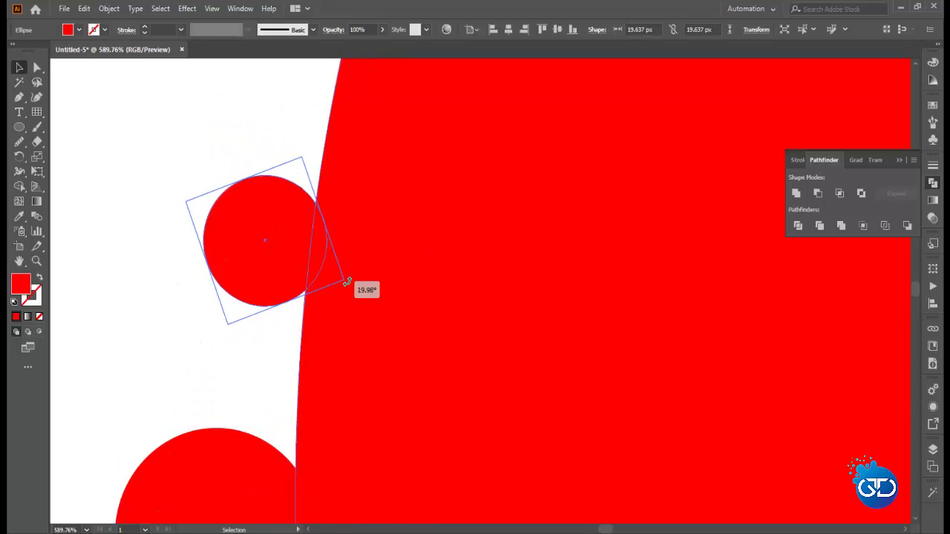
pyautogui.moveTo(282, 264); pyautogui.dragTo(274, 263)
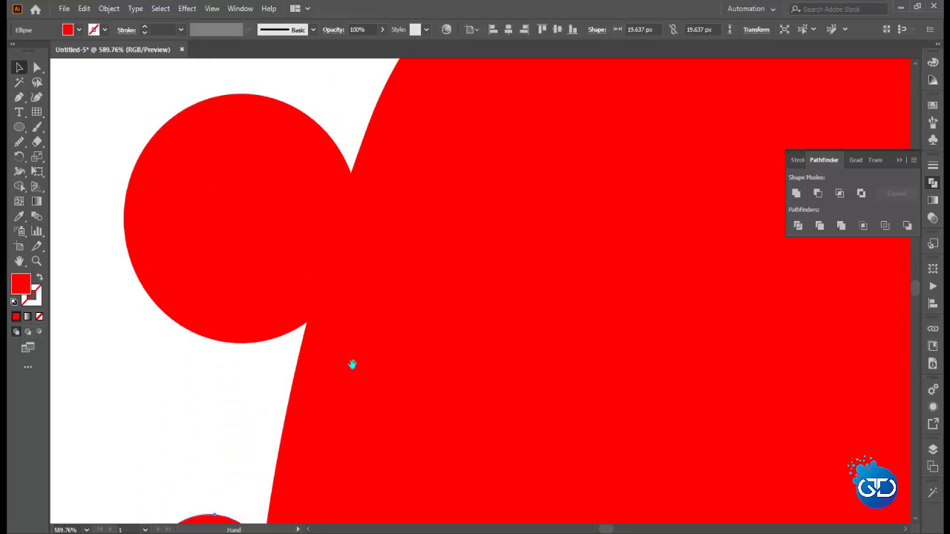
pyautogui.click(309, 235)
pyautogui.moveTo(407, 269)
pyautogui.mouseDown()
pyautogui.moveTo(338, 363)
pyautogui.moveTo(365, 287)
pyautogui.mouseUp()
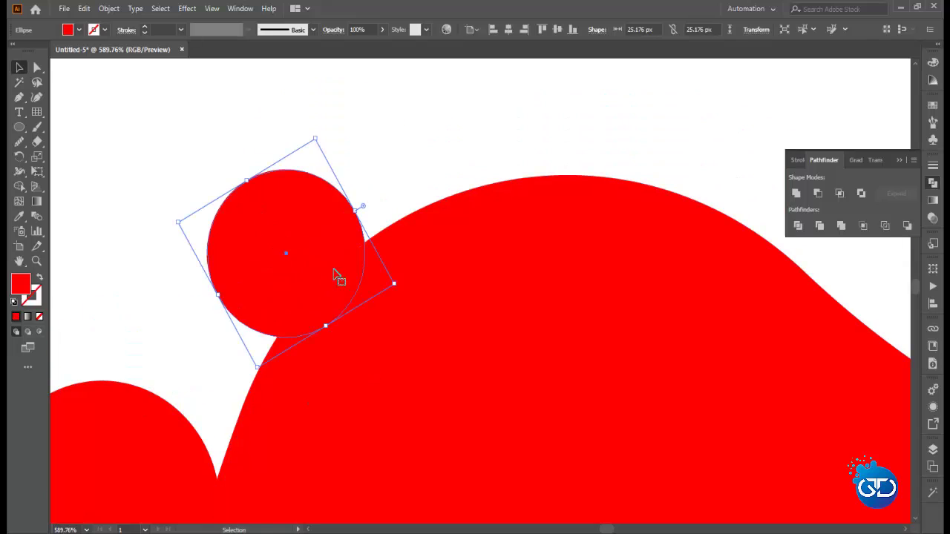
pyautogui.moveTo(324, 263); pyautogui.dragTo(290, 232)
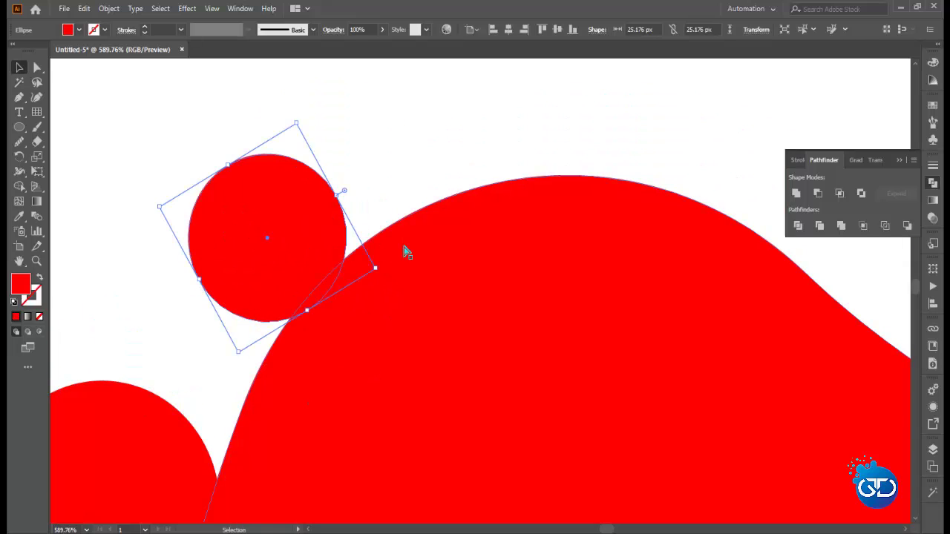
pyautogui.moveTo(382, 176); pyautogui.dragTo(646, 376)
# - Unite the bubbles with the body and round the notch between the upper bubbles
pyautogui.click(798, 195)
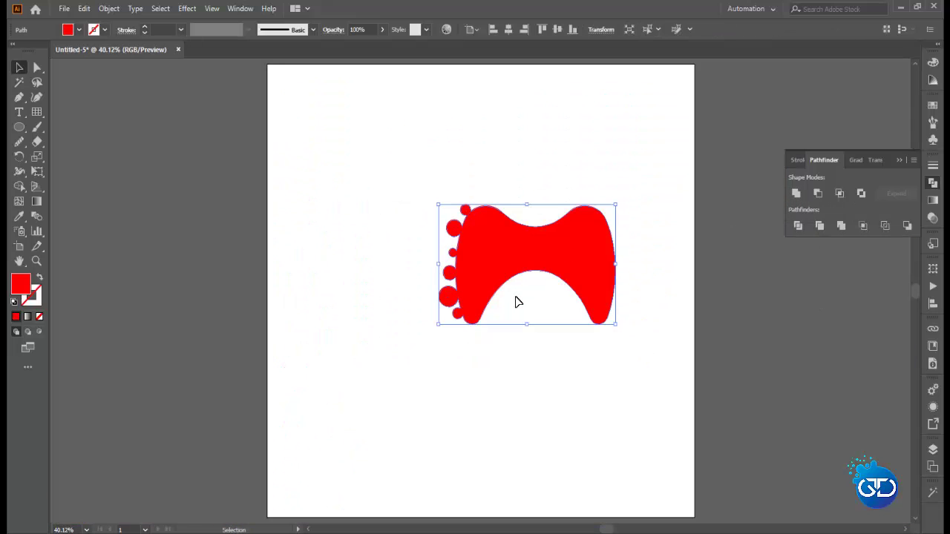
pyautogui.hotkey('ctrl', '+')
pyautogui.hotkey('ctrl', '+')
pyautogui.hotkey('ctrl', '+')
pyautogui.hotkey('ctrl', '+')
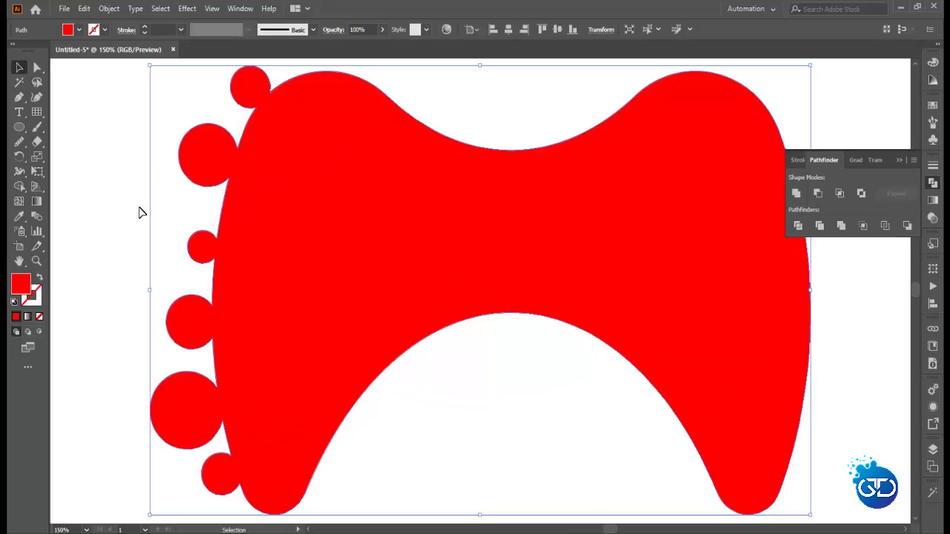
pyautogui.press('a')
pyautogui.click(181, 94)
pyautogui.moveTo(181, 93)
pyautogui.mouseDown()
pyautogui.moveTo(256, 118)
pyautogui.moveTo(245, 150)
pyautogui.moveTo(239, 132)
pyautogui.mouseUp()
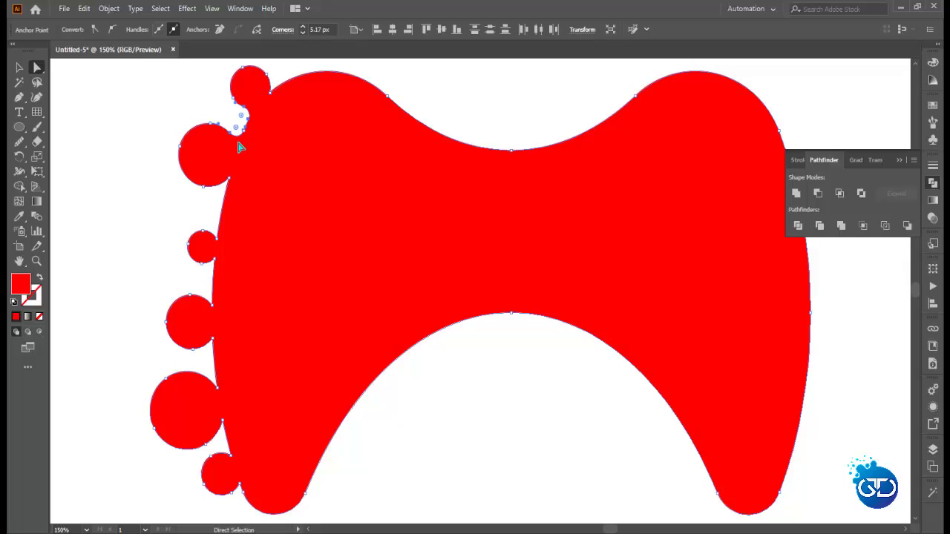
pyautogui.click(227, 182)
pyautogui.click(215, 245)
pyautogui.moveTo(221, 188); pyautogui.dragTo(194, 195)
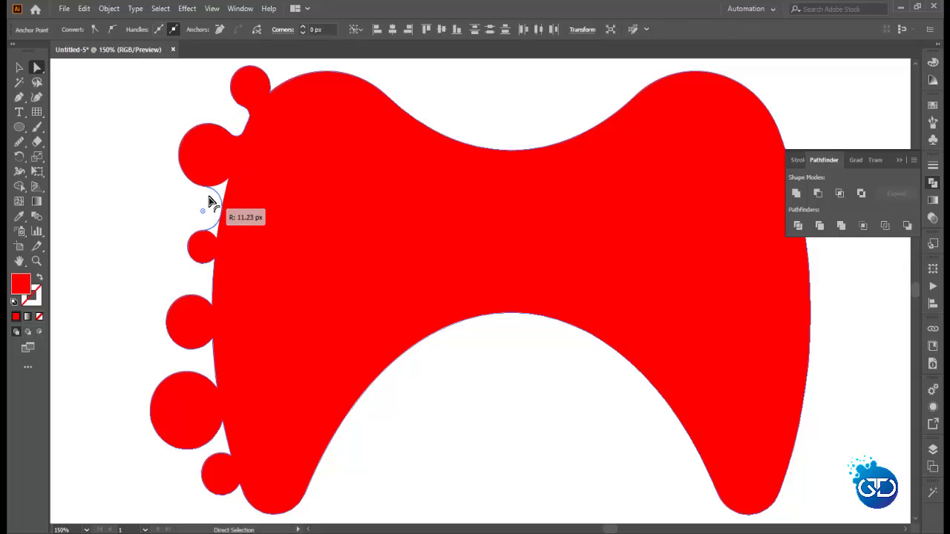
# - Round the notches between the two left bubbles and between the lower-left bubbles
pyautogui.click(215, 261)
pyautogui.click(213, 300)
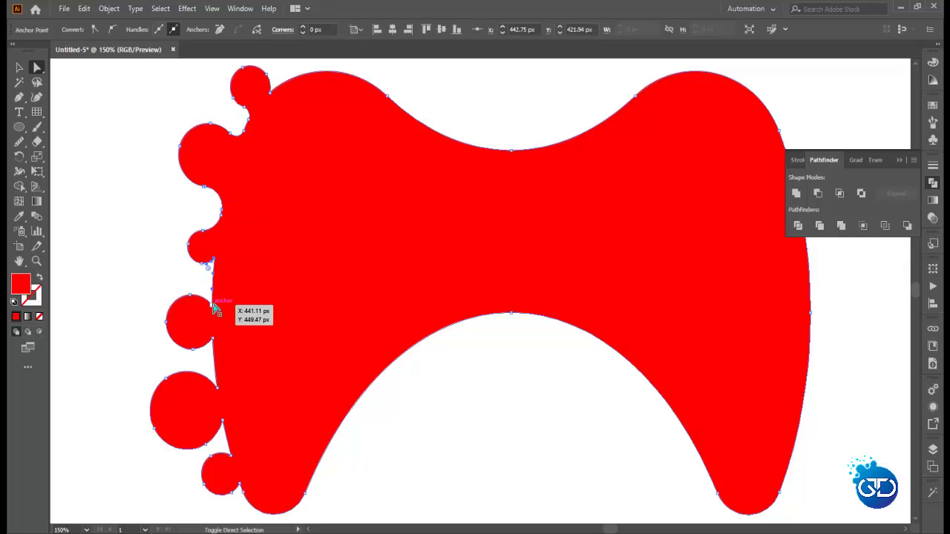
pyautogui.moveTo(199, 264); pyautogui.dragTo(178, 250)
pyautogui.click(179, 291)
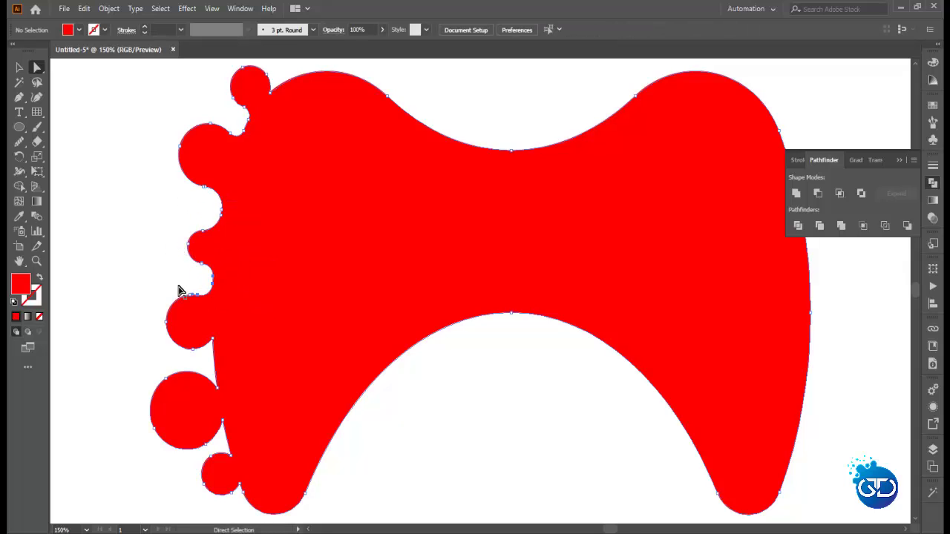
pyautogui.click(214, 348)
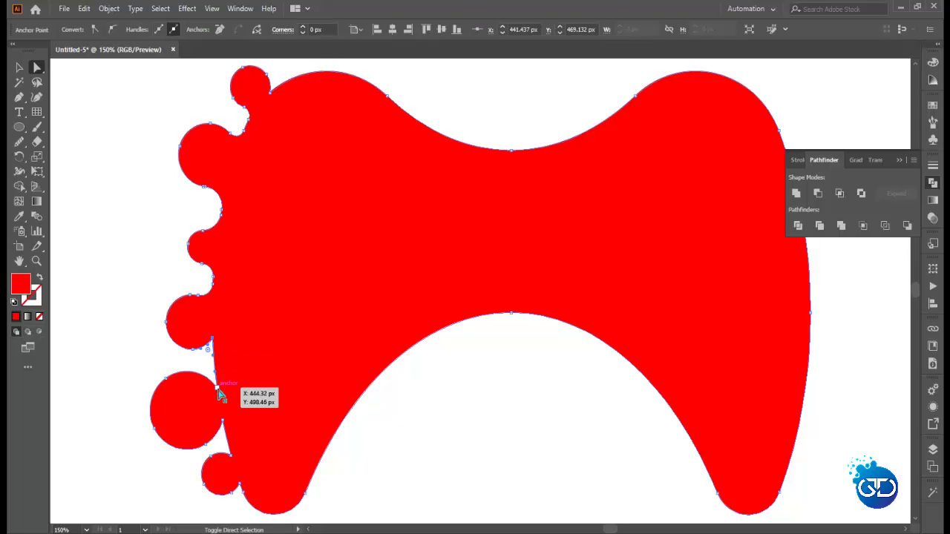
pyautogui.moveTo(216, 386); pyautogui.dragTo(176, 317)
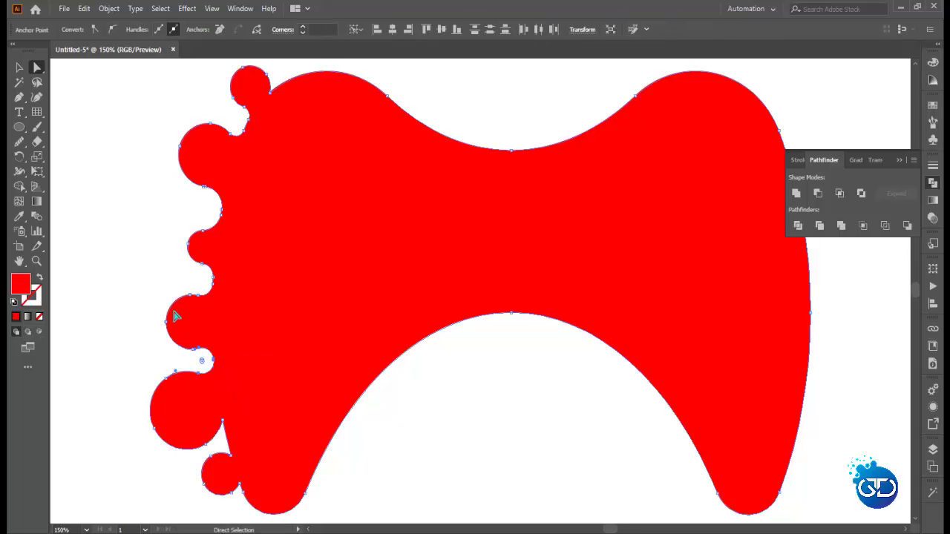
# - Round the notches beside the top bubble and beside the bottom bubble
pyautogui.moveTo(222, 438)
pyautogui.mouseDown()
pyautogui.moveTo(220, 417)
pyautogui.moveTo(229, 456)
pyautogui.moveTo(190, 387)
pyautogui.mouseUp()
pyautogui.click(269, 108)
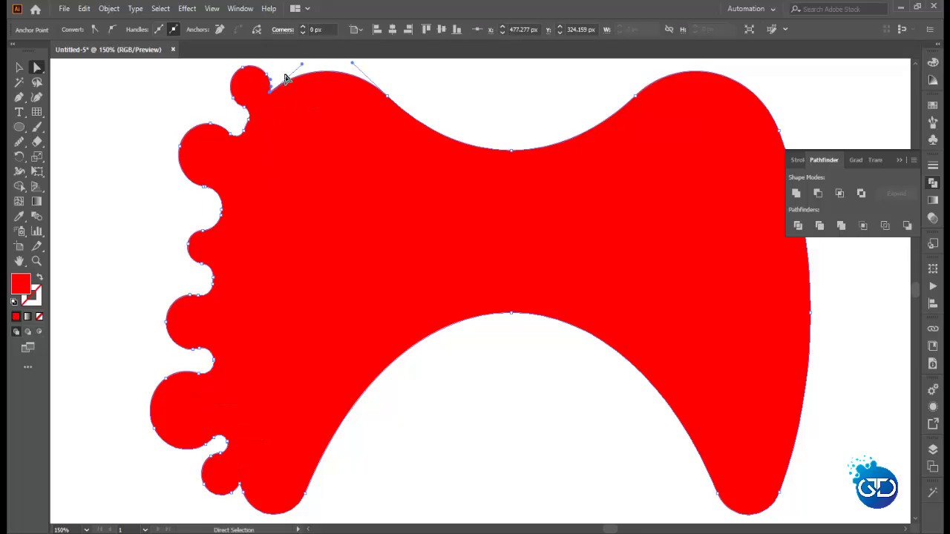
pyautogui.moveTo(276, 76)
pyautogui.mouseDown()
pyautogui.moveTo(321, 59)
pyautogui.moveTo(270, 200)
pyautogui.moveTo(307, 138)
pyautogui.mouseUp()
pyautogui.click(272, 210)
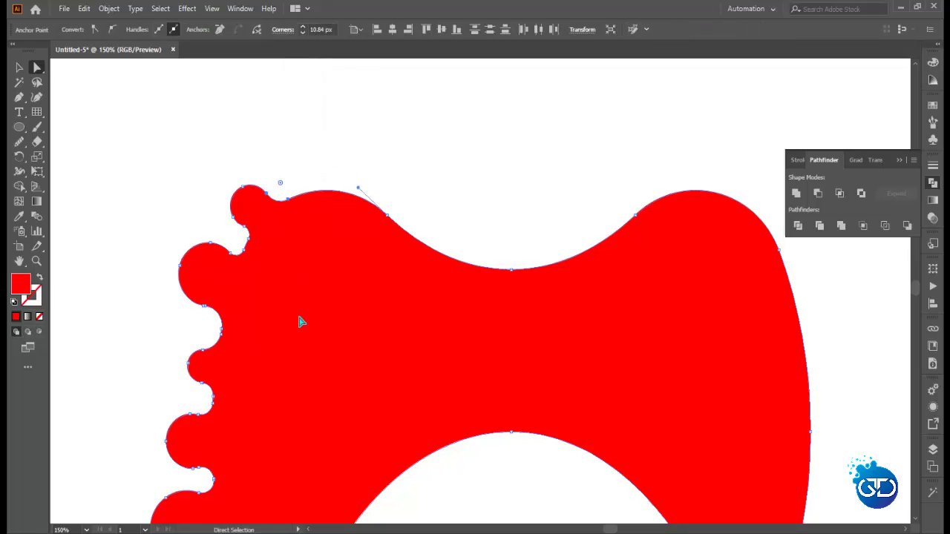
pyautogui.moveTo(335, 348); pyautogui.dragTo(331, 190)
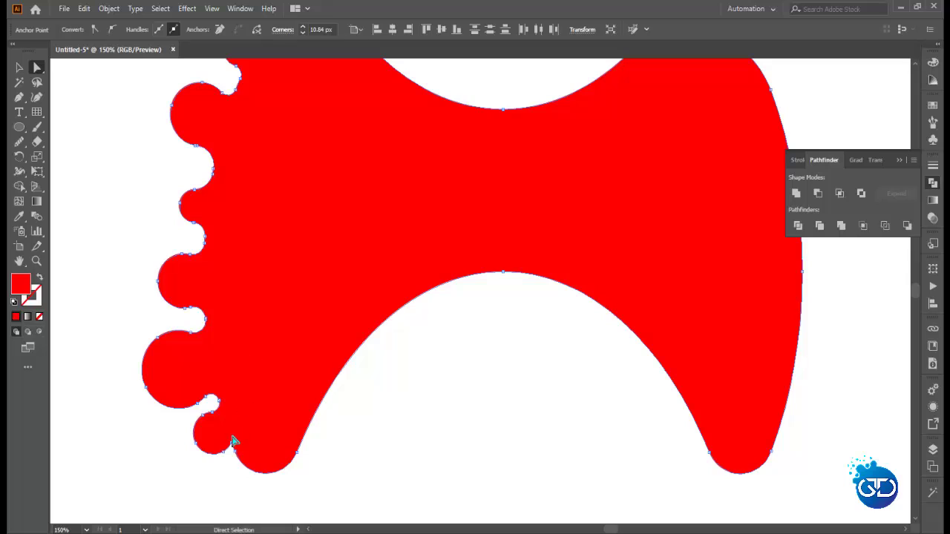
pyautogui.click(231, 445)
pyautogui.moveTo(231, 460); pyautogui.dragTo(234, 488)
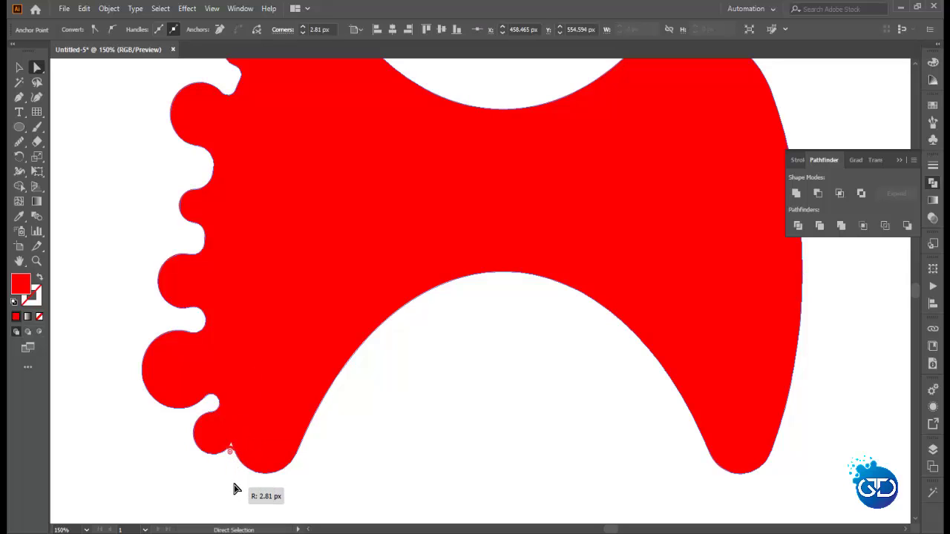
pyautogui.click(347, 452)
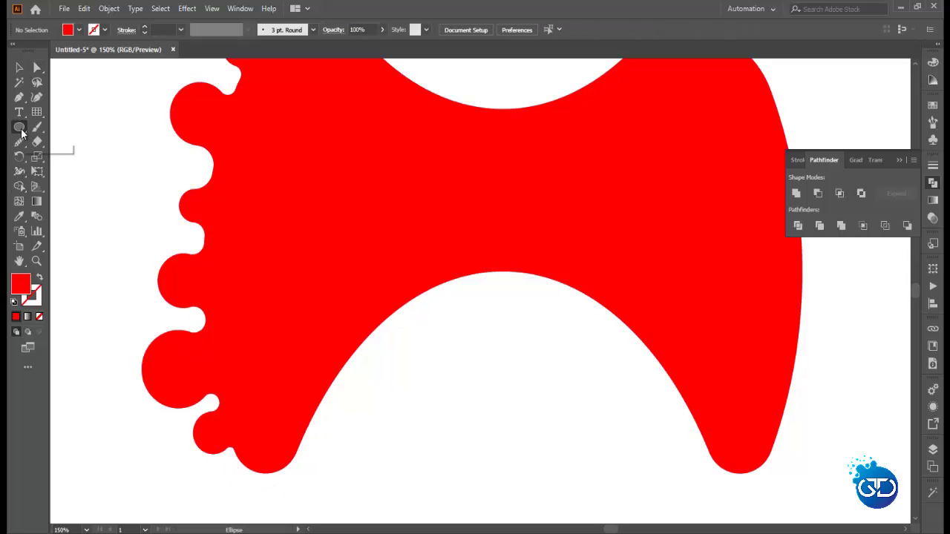
# - Draw small red circles in the edge notches, including an 8 px one in a lower notch
pyautogui.moveTo(191, 164)
pyautogui.mouseDown()
pyautogui.moveTo(204, 177)
pyautogui.moveTo(193, 172)
pyautogui.mouseUp()
pyautogui.press('v')
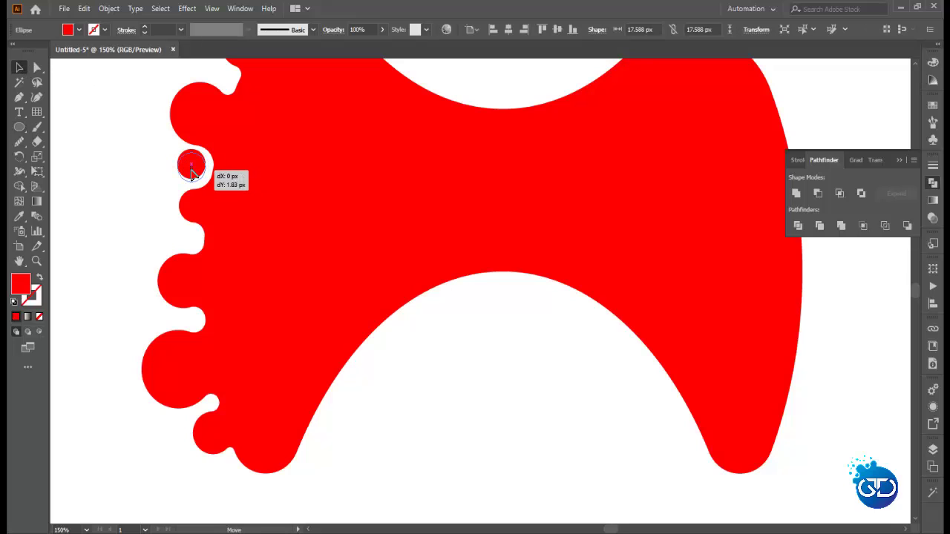
pyautogui.click(152, 200)
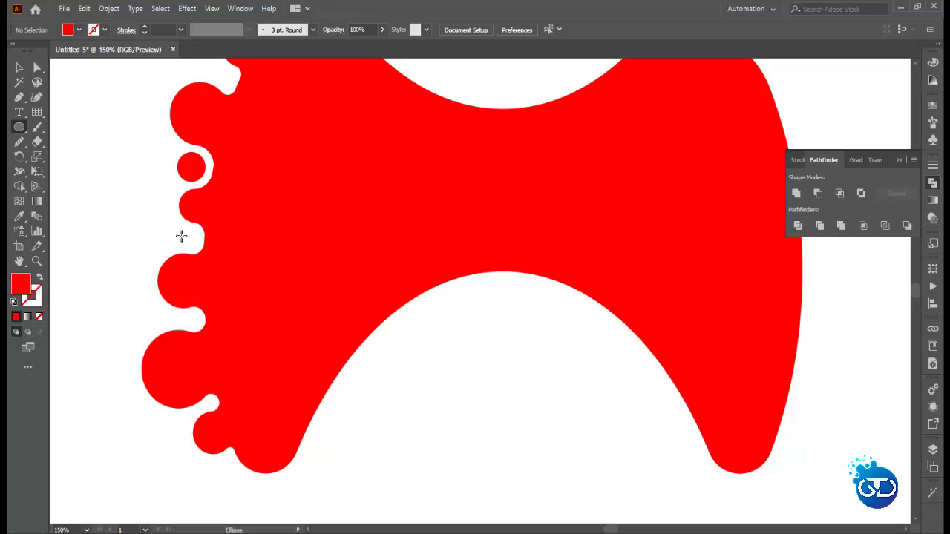
pyautogui.moveTo(181, 236); pyautogui.dragTo(175, 229)
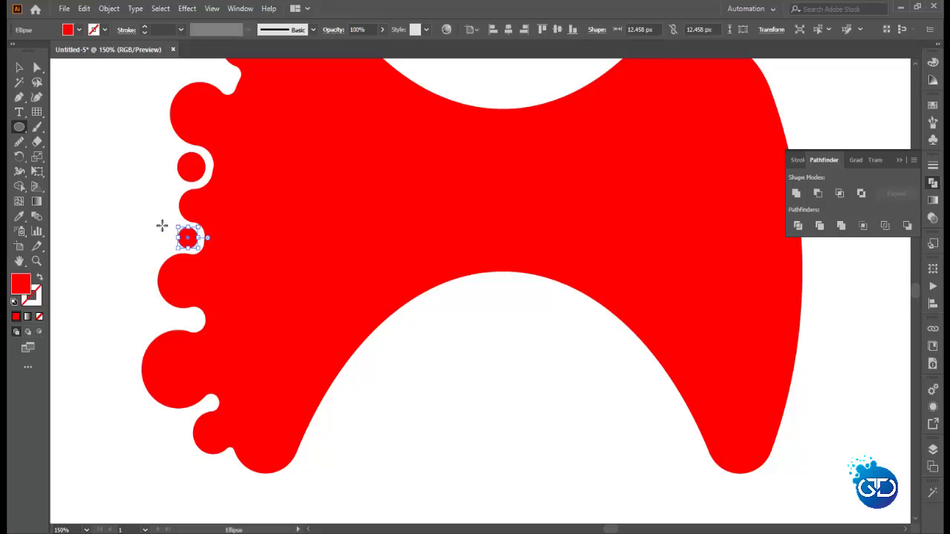
pyautogui.moveTo(193, 320); pyautogui.dragTo(187, 317)
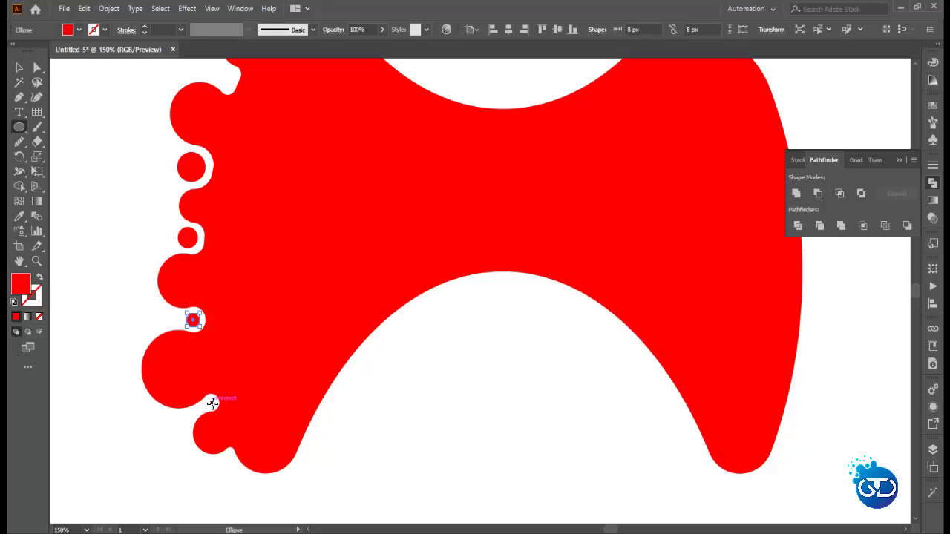
pyautogui.moveTo(212, 402); pyautogui.dragTo(215, 405)
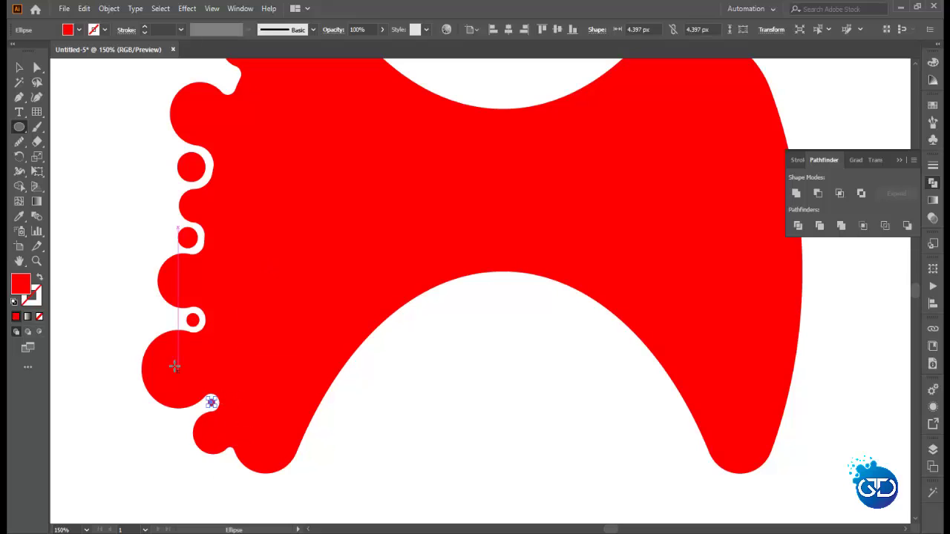
pyautogui.moveTo(138, 316); pyautogui.dragTo(154, 333)
# - Add large and small red circles beside the controller's upper-left edge
pyautogui.moveTo(138, 275); pyautogui.dragTo(152, 299)
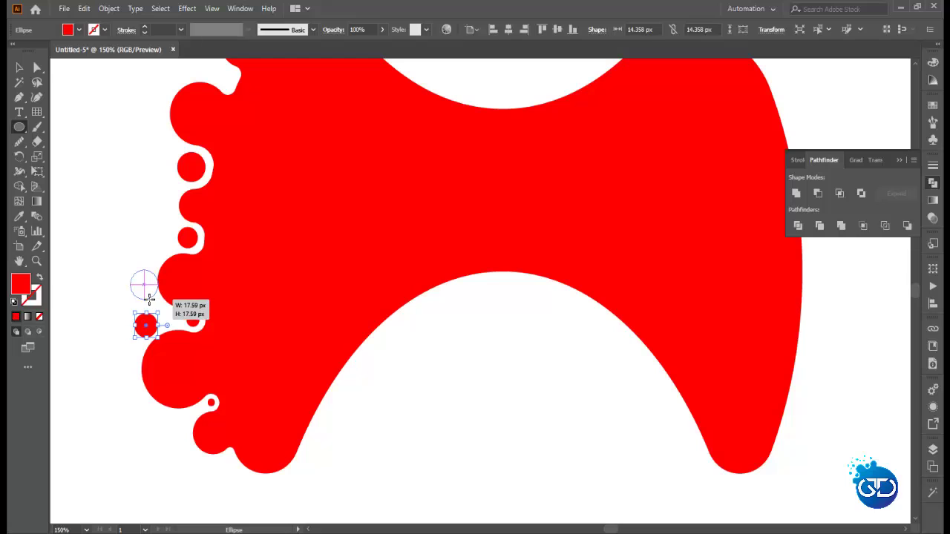
pyautogui.moveTo(117, 206); pyautogui.dragTo(167, 257)
pyautogui.moveTo(134, 171); pyautogui.dragTo(161, 199)
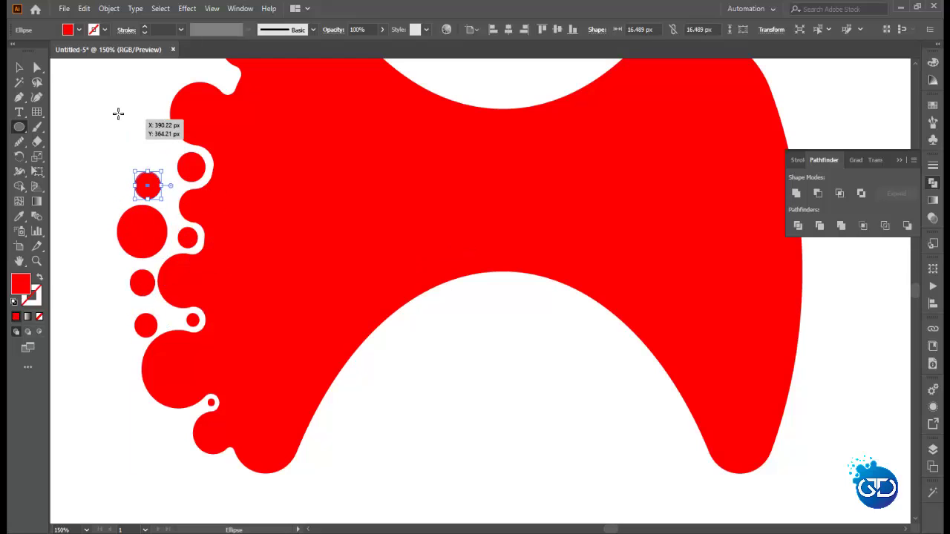
pyautogui.moveTo(118, 113); pyautogui.dragTo(190, 174)
pyautogui.scroll(3, 163, 159)
pyautogui.moveTo(130, 164); pyautogui.dragTo(150, 184)
pyautogui.moveTo(181, 107); pyautogui.dragTo(219, 145)
pyautogui.moveTo(149, 99)
pyautogui.mouseDown()
pyautogui.moveTo(170, 121)
pyautogui.moveTo(135, 137)
pyautogui.moveTo(159, 147)
pyautogui.mouseUp()
# - Scatter small red circles further out along the left and lower-left side
pyautogui.moveTo(87, 150)
pyautogui.mouseDown()
pyautogui.moveTo(108, 192)
pyautogui.moveTo(84, 230)
pyautogui.moveTo(109, 221)
pyautogui.mouseUp()
pyautogui.moveTo(97, 254)
pyautogui.mouseDown()
pyautogui.moveTo(72, 250)
pyautogui.moveTo(114, 260)
pyautogui.moveTo(100, 337)
pyautogui.mouseUp()
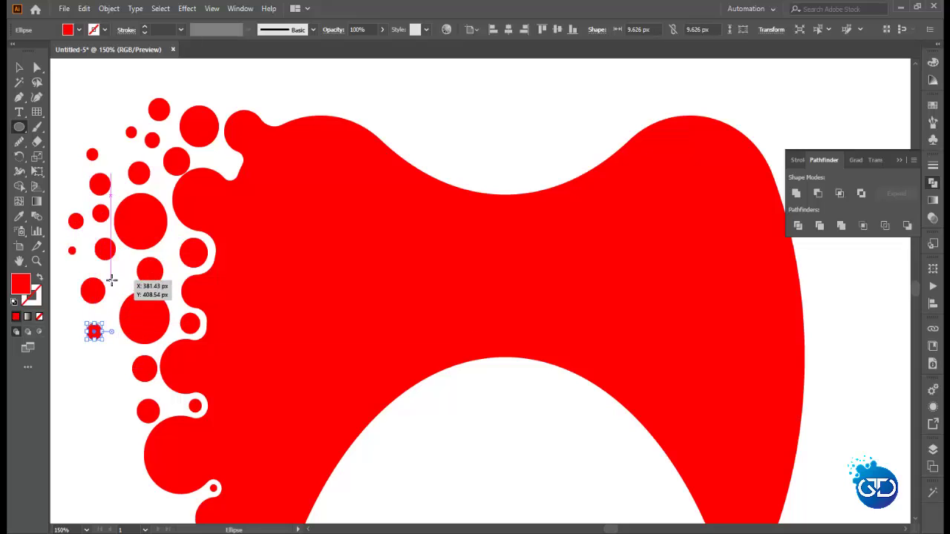
pyautogui.moveTo(110, 279); pyautogui.dragTo(126, 296)
pyautogui.moveTo(97, 355)
pyautogui.mouseDown()
pyautogui.moveTo(114, 371)
pyautogui.moveTo(66, 340)
pyautogui.mouseUp()
pyautogui.moveTo(78, 373); pyautogui.dragTo(83, 378)
pyautogui.moveTo(63, 298)
pyautogui.mouseDown()
pyautogui.moveTo(73, 309)
pyautogui.moveTo(110, 182)
pyautogui.mouseUp()
pyautogui.moveTo(143, 274)
pyautogui.mouseDown()
pyautogui.moveTo(152, 286)
pyautogui.moveTo(108, 286)
pyautogui.mouseUp()
pyautogui.moveTo(95, 253); pyautogui.dragTo(103, 260)
pyautogui.moveTo(126, 315); pyautogui.dragTo(152, 343)
# - Add circles below the dots and near the bottom-left corner, plus tiny ones at the far left
pyautogui.moveTo(154, 298); pyautogui.dragTo(166, 309)
pyautogui.moveTo(106, 339); pyautogui.dragTo(112, 341)
pyautogui.moveTo(115, 363)
pyautogui.mouseDown()
pyautogui.moveTo(129, 376)
pyautogui.moveTo(156, 374)
pyautogui.moveTo(148, 409)
pyautogui.moveTo(233, 488)
pyautogui.mouseUp()
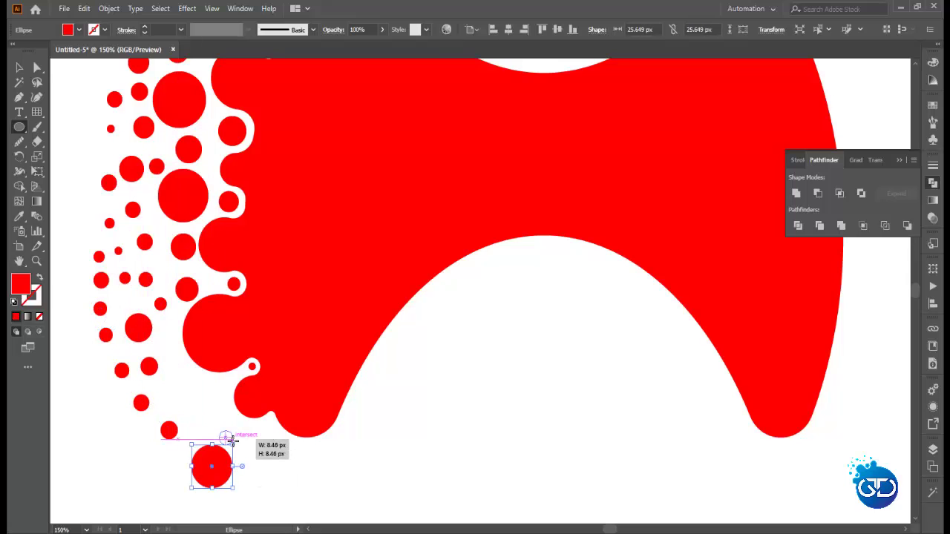
pyautogui.moveTo(201, 422)
pyautogui.mouseDown()
pyautogui.moveTo(231, 444)
pyautogui.moveTo(186, 387)
pyautogui.moveTo(179, 397)
pyautogui.mouseUp()
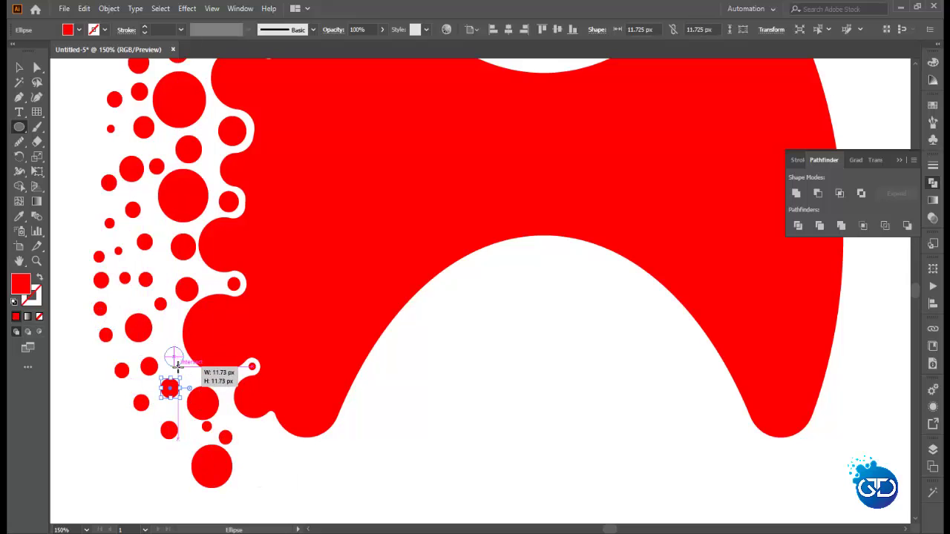
pyautogui.moveTo(165, 348); pyautogui.dragTo(181, 366)
pyautogui.moveTo(110, 350); pyautogui.dragTo(119, 360)
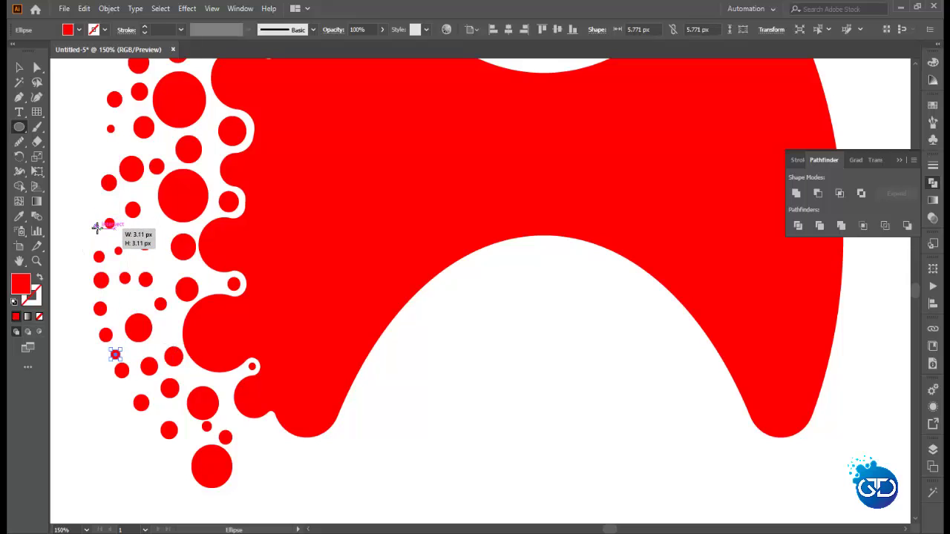
pyautogui.moveTo(94, 225); pyautogui.dragTo(98, 205)
pyautogui.moveTo(97, 143); pyautogui.dragTo(102, 148)
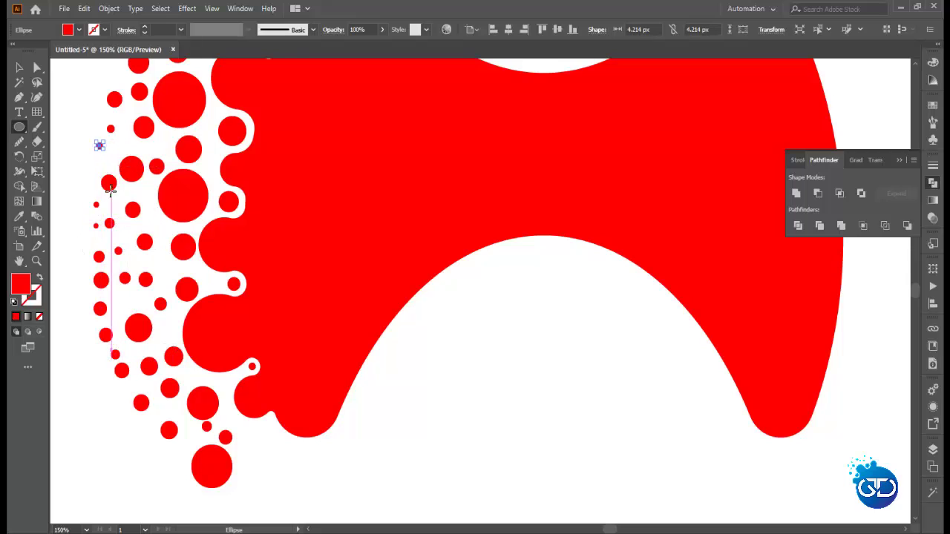
# - Select the red body and every scattered dot, group them, and close the Pathfinder panel
pyautogui.hotkey('ctrl', '0')
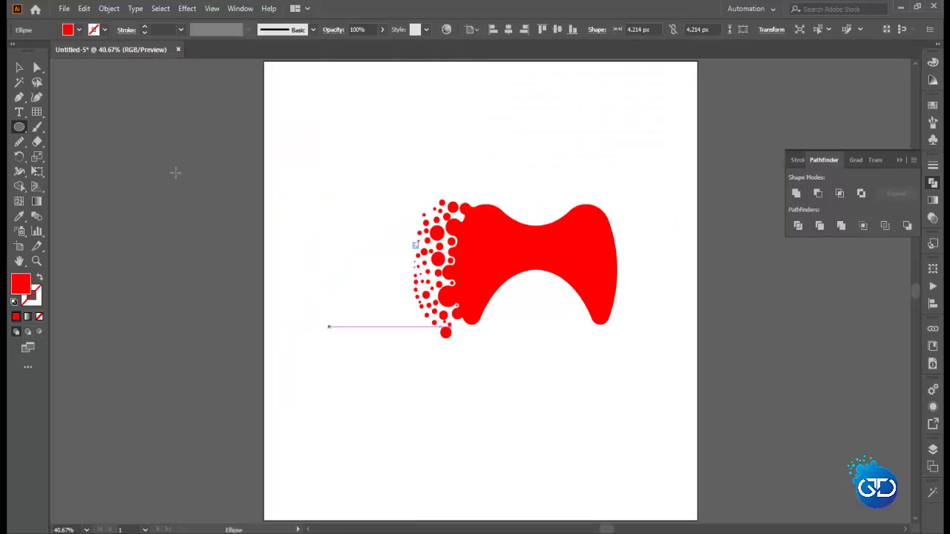
pyautogui.click(20, 69)
pyautogui.click(372, 165)
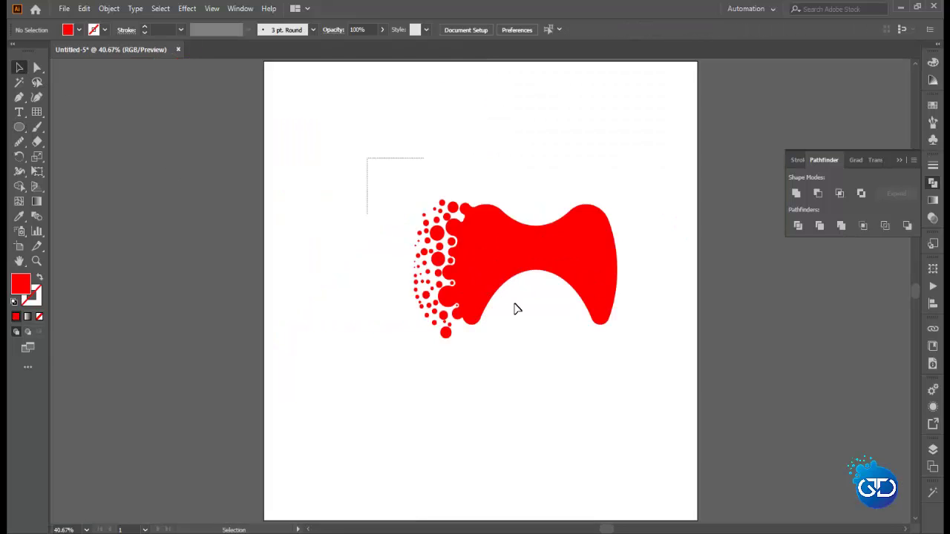
pyautogui.moveTo(517, 309); pyautogui.dragTo(642, 371)
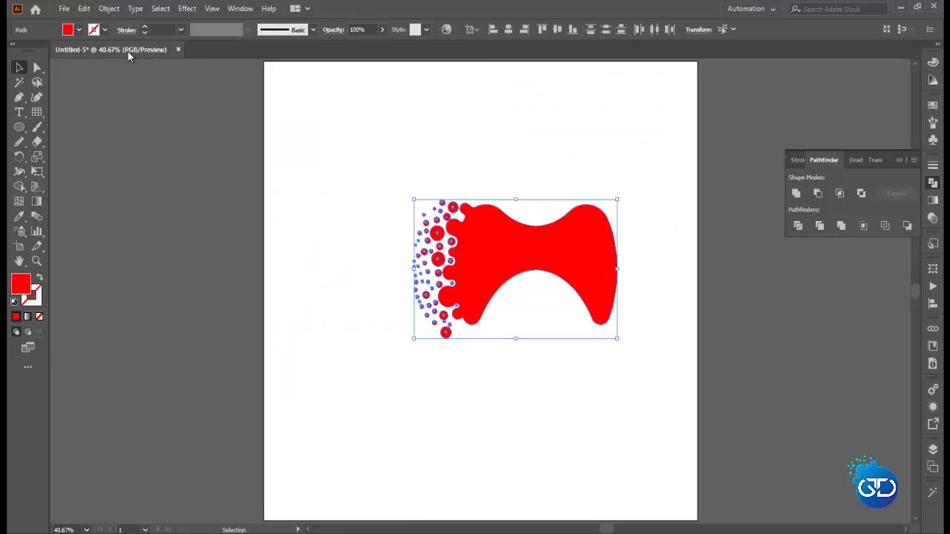
pyautogui.rightClick(483, 230)
pyautogui.click(511, 306)
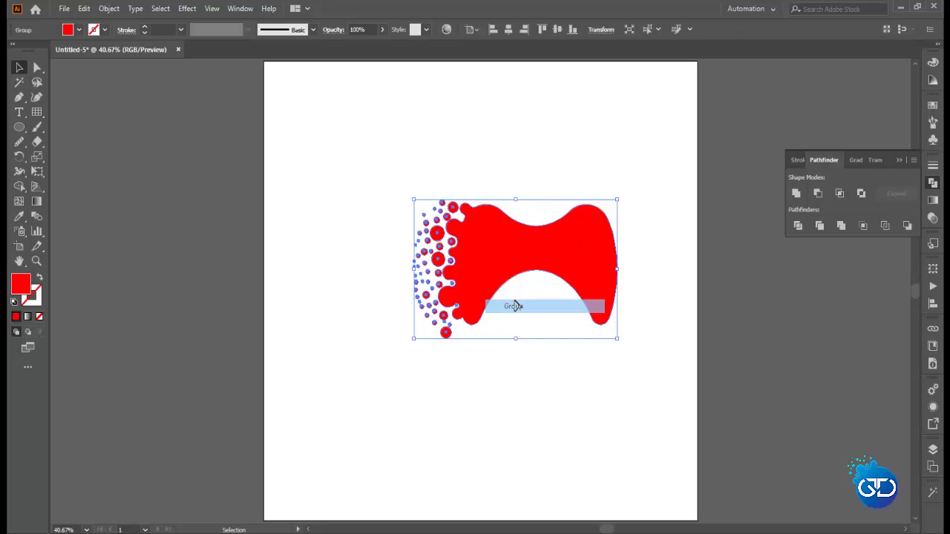
pyautogui.click(933, 182)
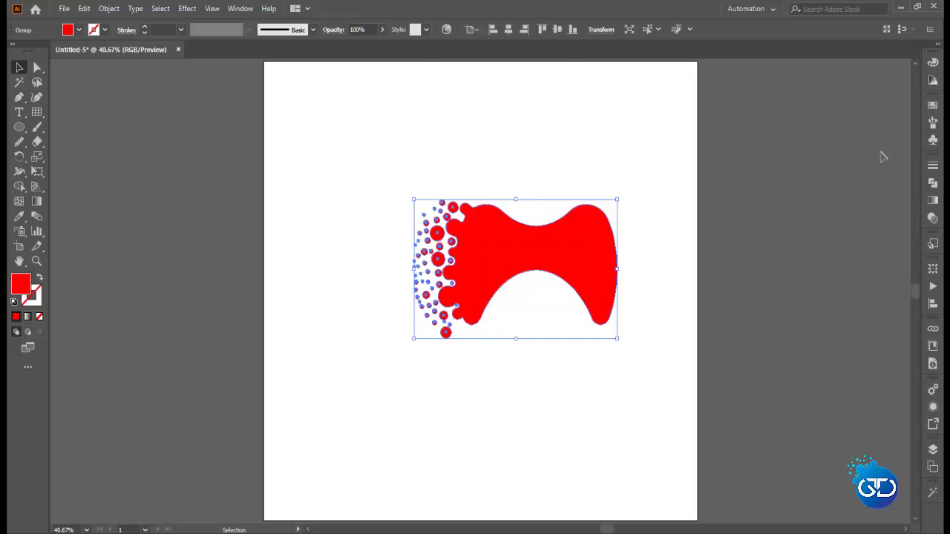
# - Give the group a linear gradient with a pink stop and a dark purple stop
pyautogui.doubleClick(37, 201)
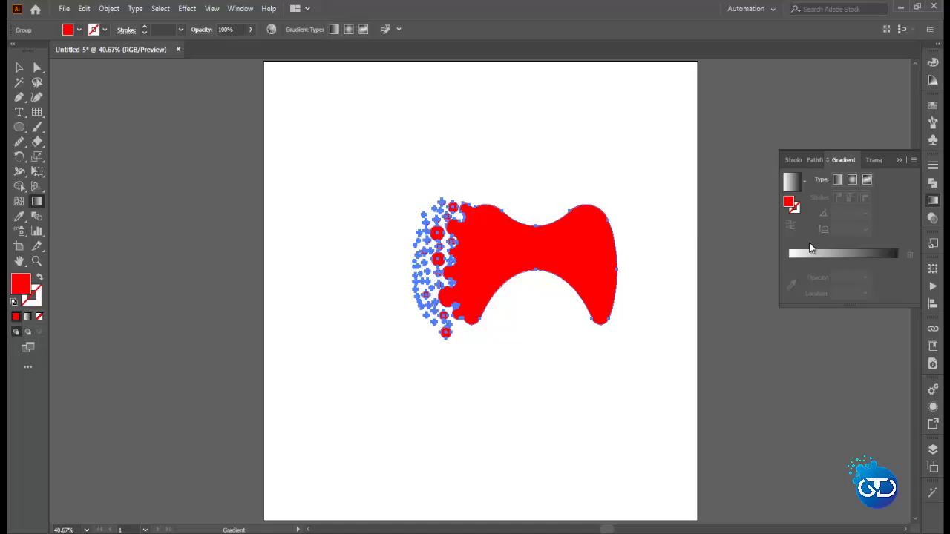
pyautogui.click(835, 256)
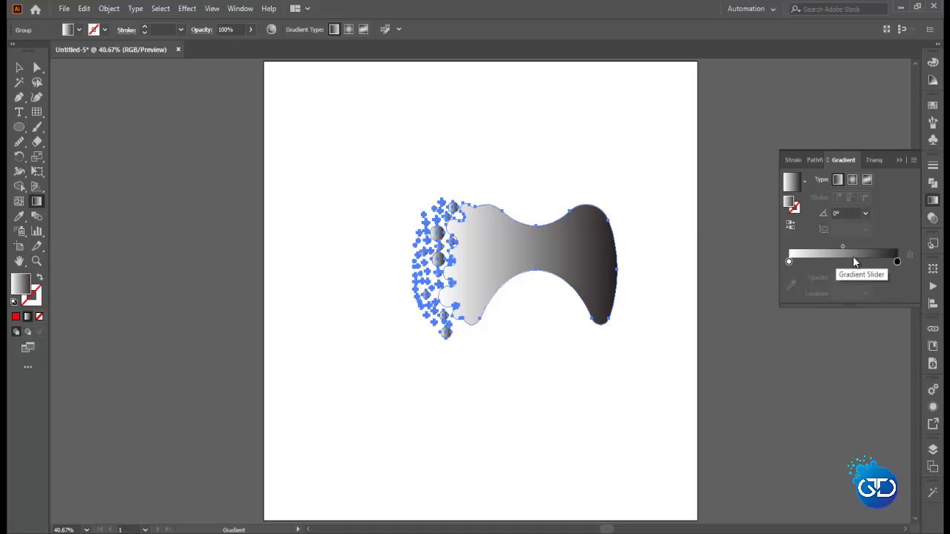
pyautogui.doubleClick(897, 263)
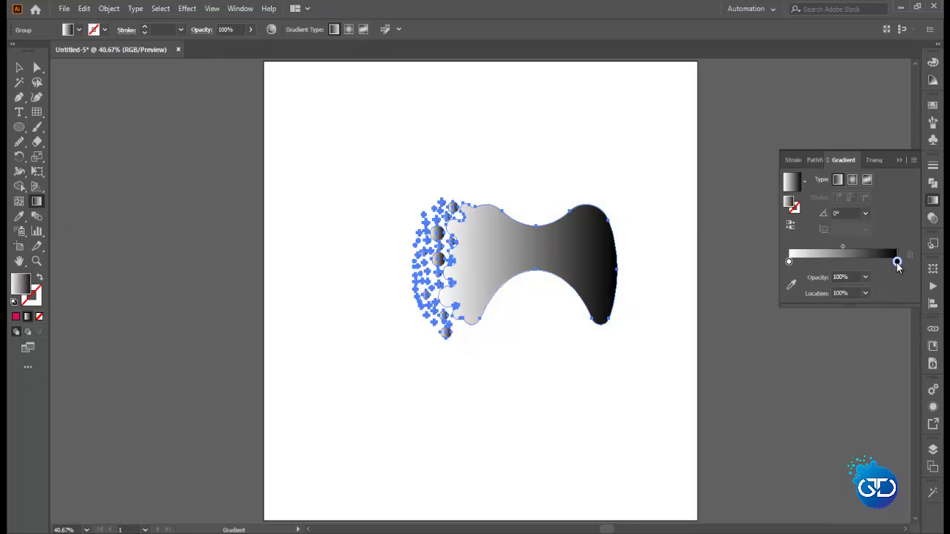
pyautogui.click(861, 309)
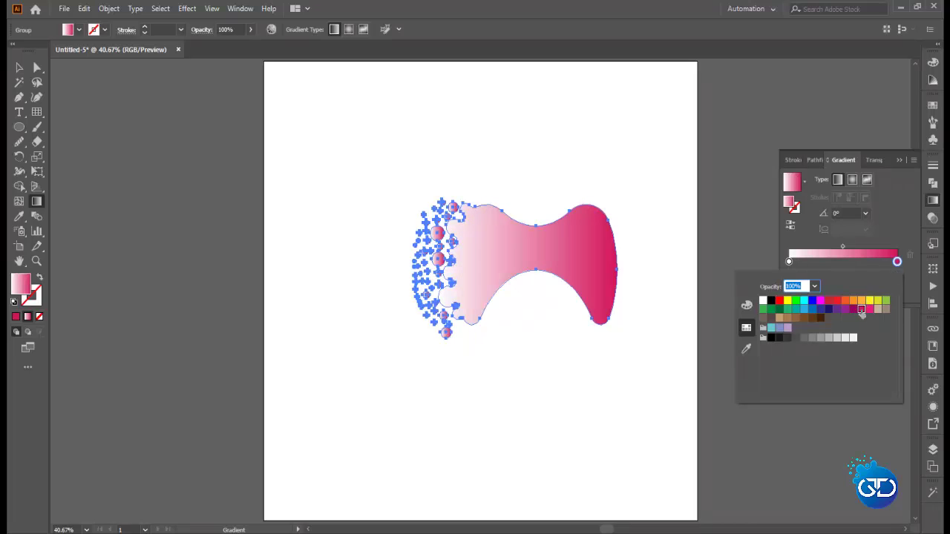
pyautogui.doubleClick(789, 261)
pyautogui.click(828, 310)
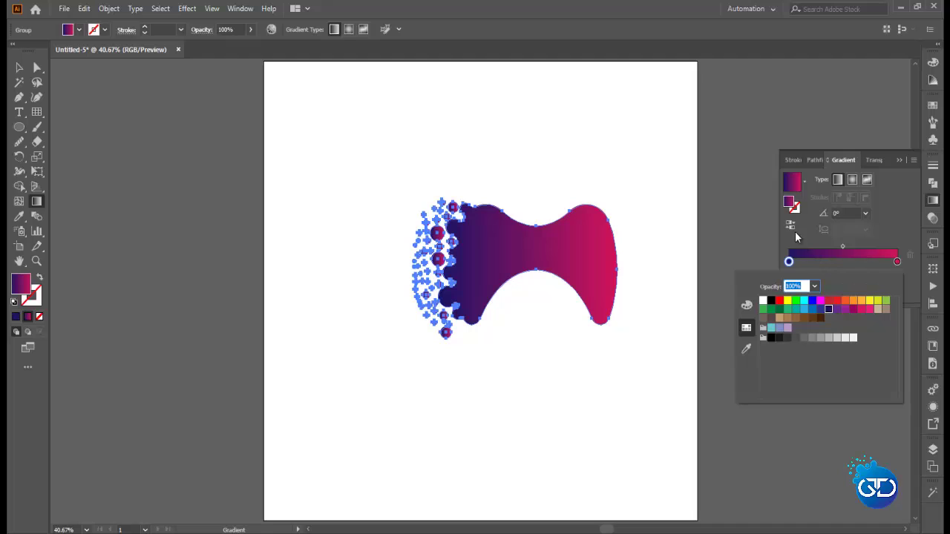
pyautogui.click(37, 201)
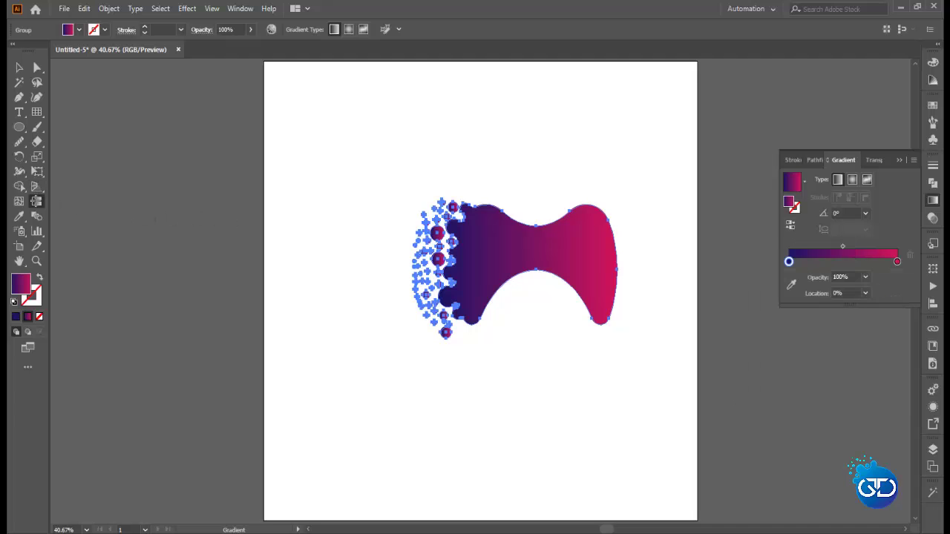
# - Angle the gradient to -31.5° and reverse it so magenta sits on the left
pyautogui.click(433, 209)
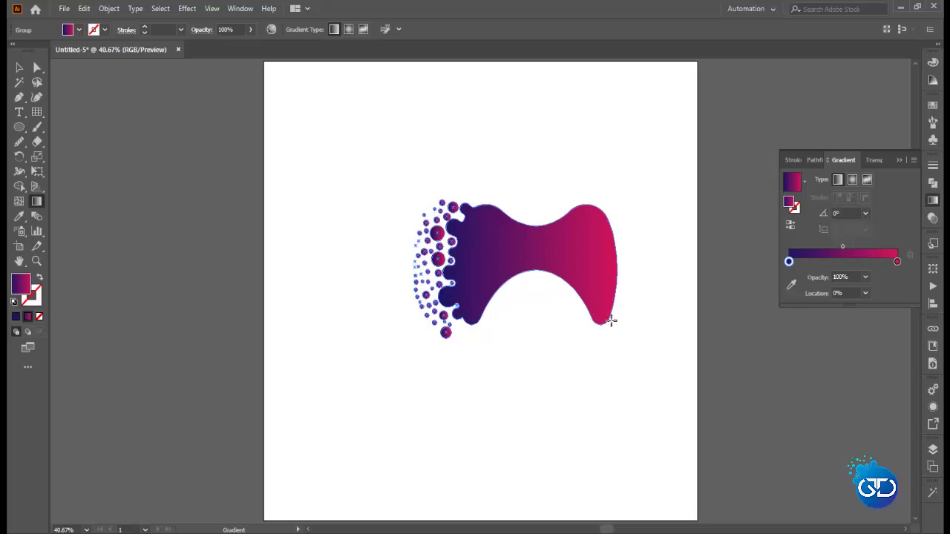
pyautogui.moveTo(433, 208); pyautogui.dragTo(614, 321)
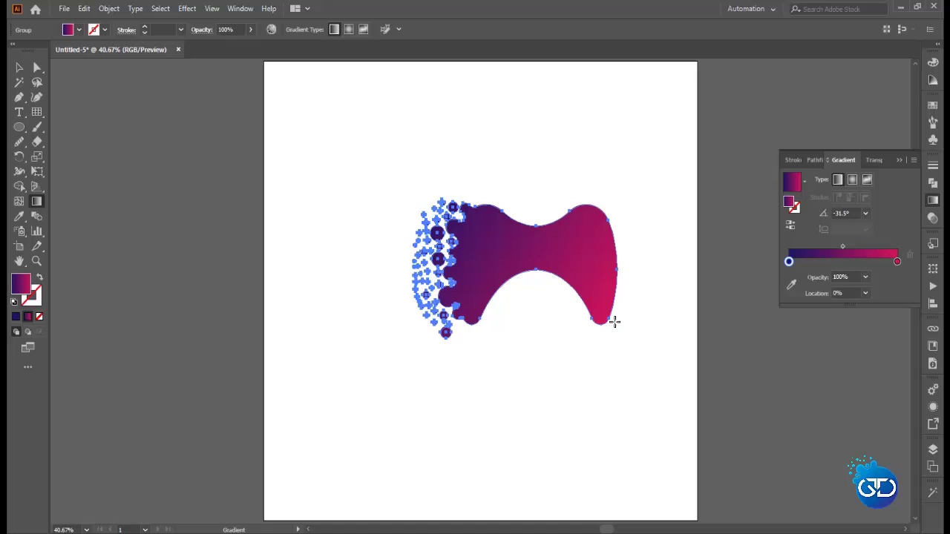
pyautogui.click(790, 226)
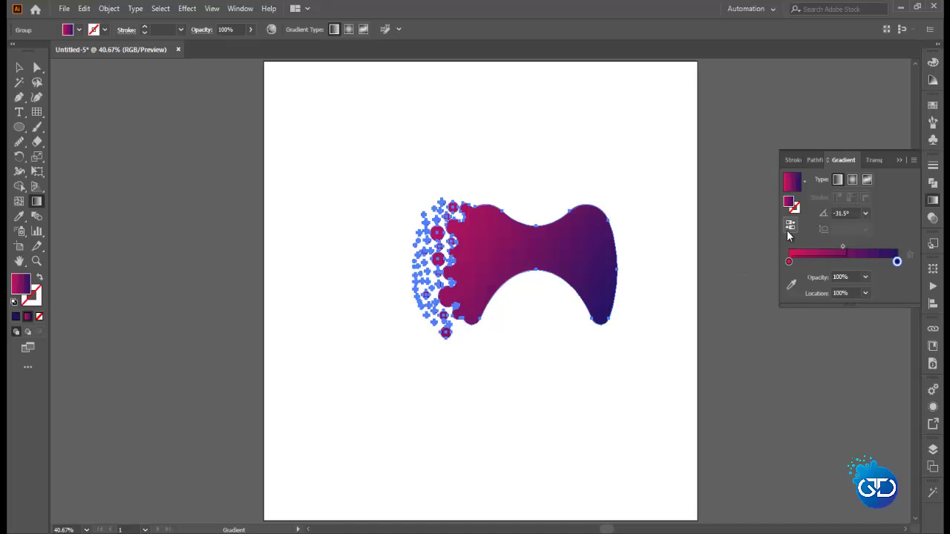
pyautogui.click(19, 68)
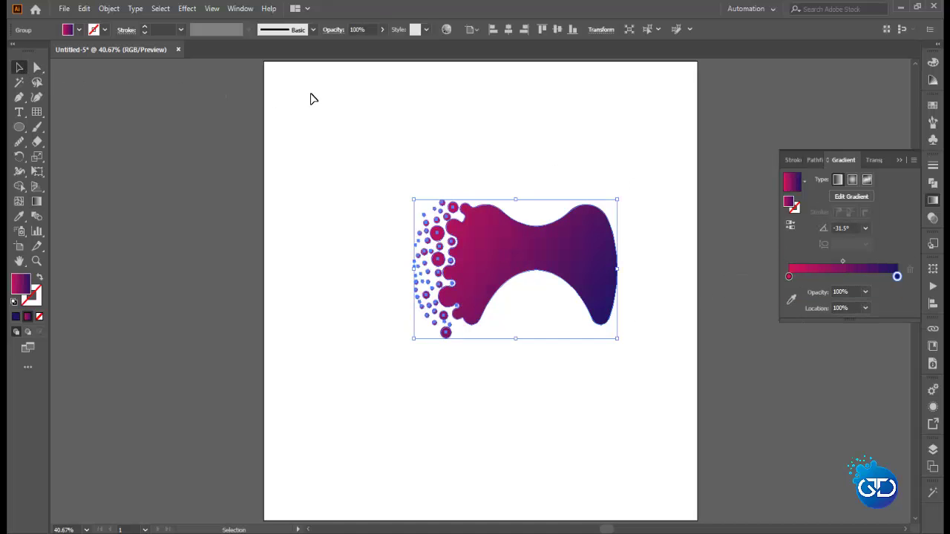
# - Drag the gradient logo group up and left so its bubbles overhang the artboard's left edge
pyautogui.moveTo(312, 108); pyautogui.dragTo(679, 374)
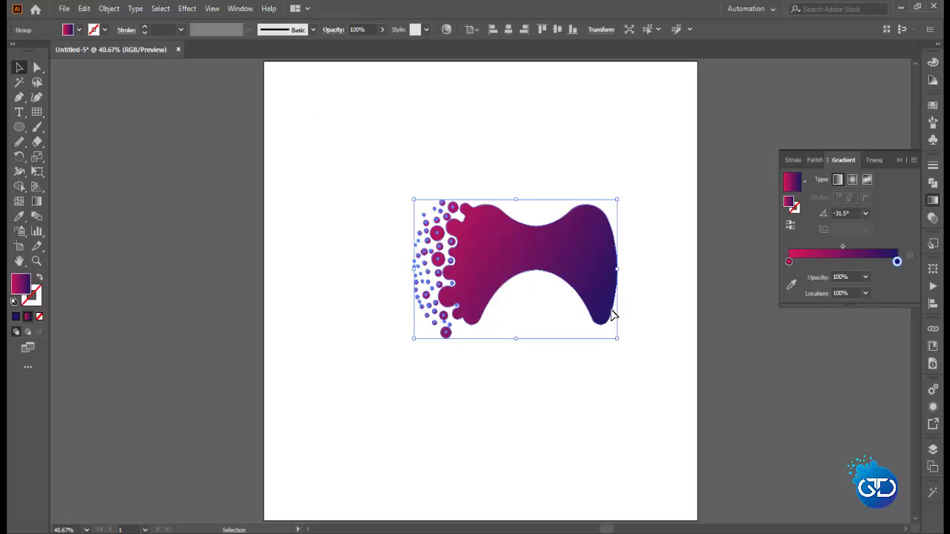
pyautogui.rightClick(555, 260)
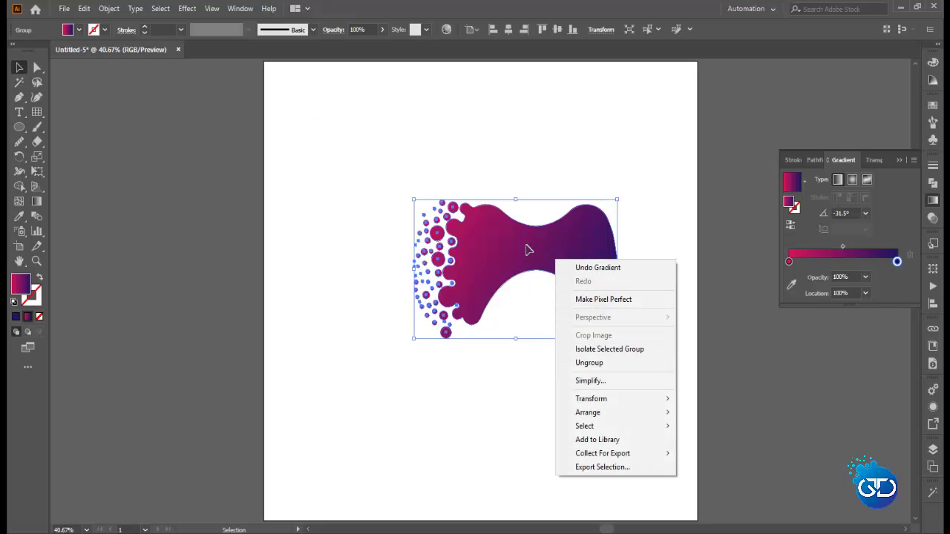
pyautogui.moveTo(486, 235)
pyautogui.mouseDown()
pyautogui.moveTo(400, 188)
pyautogui.moveTo(305, 187)
pyautogui.mouseUp()
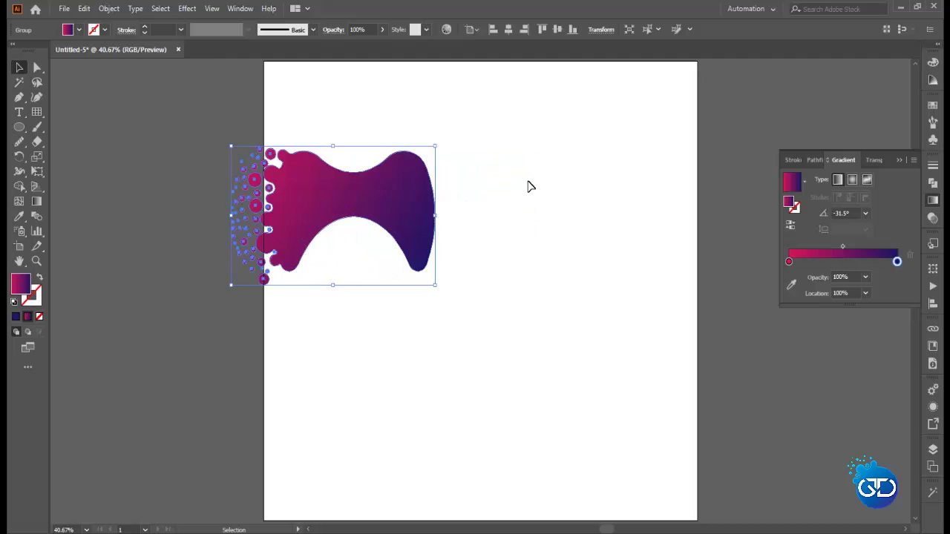
pyautogui.click(528, 186)
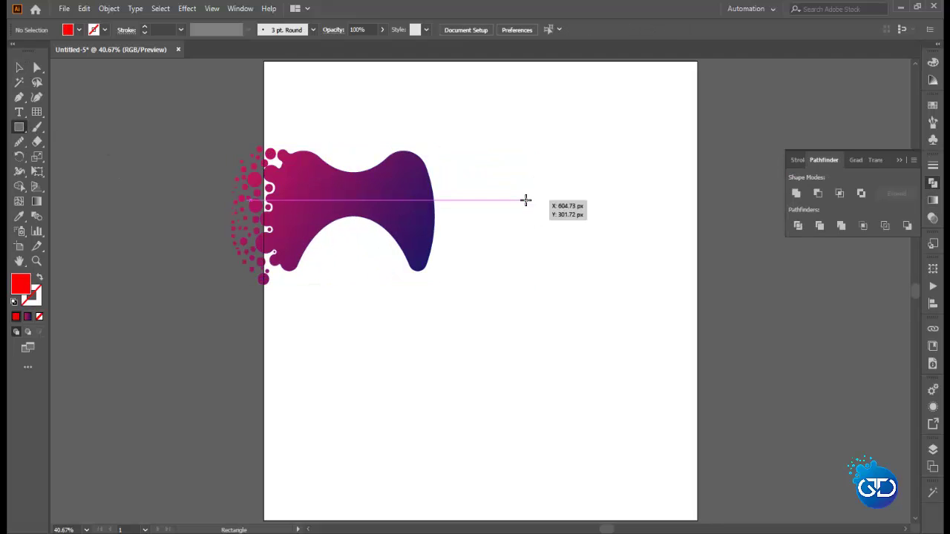
# - Draw a tall red bar right of the logo, paste a copy in front and rotate it 90°
pyautogui.moveTo(525, 201); pyautogui.dragTo(542, 279)
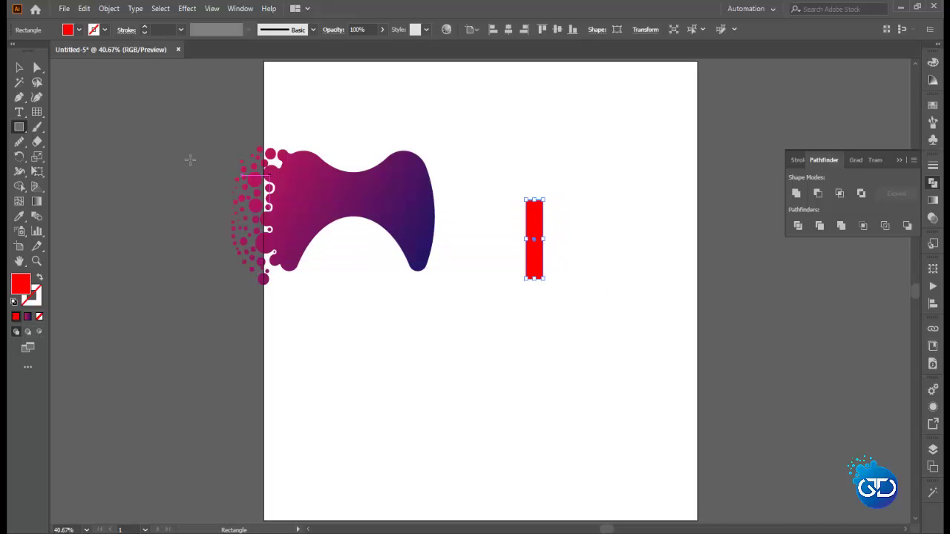
pyautogui.click(20, 69)
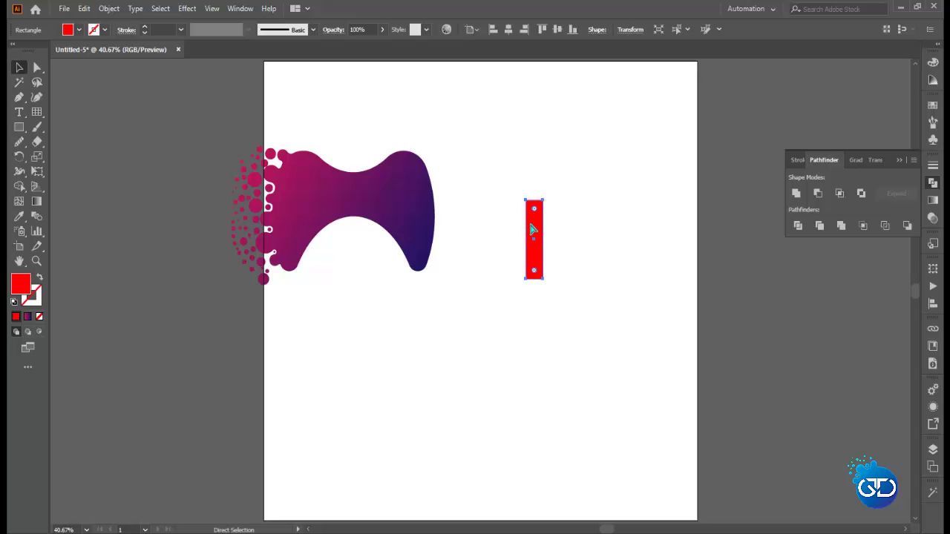
pyautogui.click(84, 8)
pyautogui.click(106, 68)
pyautogui.click(84, 9)
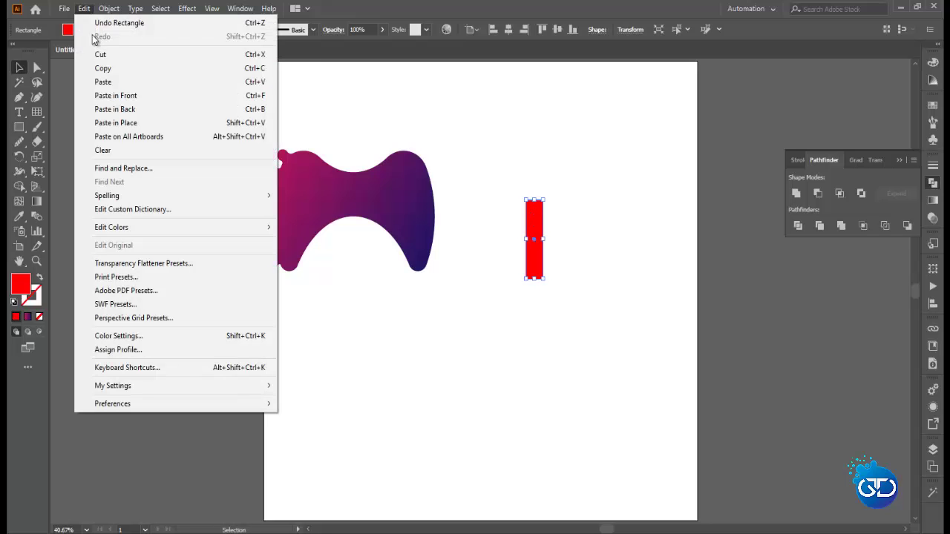
pyautogui.click(104, 95)
pyautogui.moveTo(544, 198); pyautogui.dragTo(576, 247)
# - Unite both bars into one cross and round off its arm ends
pyautogui.moveTo(519, 218); pyautogui.dragTo(564, 272)
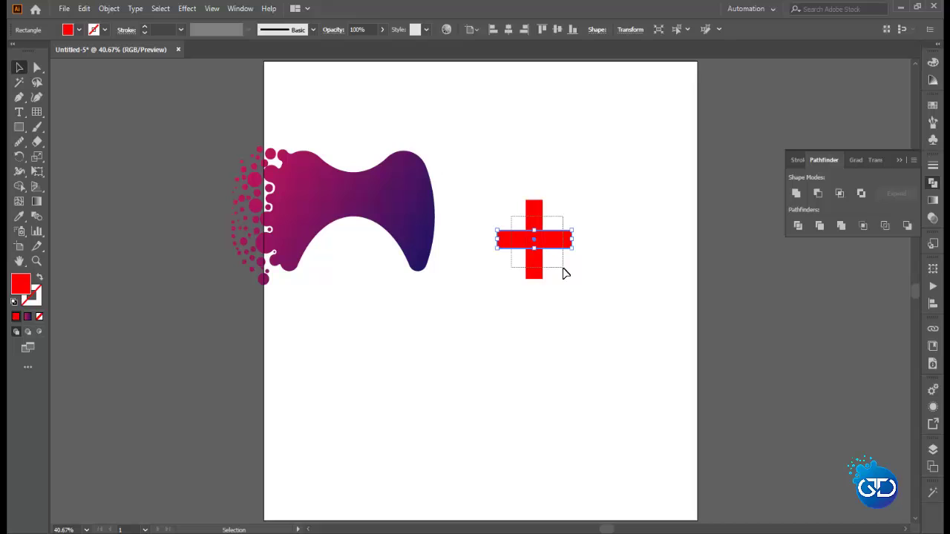
pyautogui.click(796, 193)
pyautogui.click(37, 66)
pyautogui.click(480, 161)
pyautogui.moveTo(503, 174); pyautogui.dragTo(556, 214)
pyautogui.moveTo(504, 266); pyautogui.dragTo(513, 271)
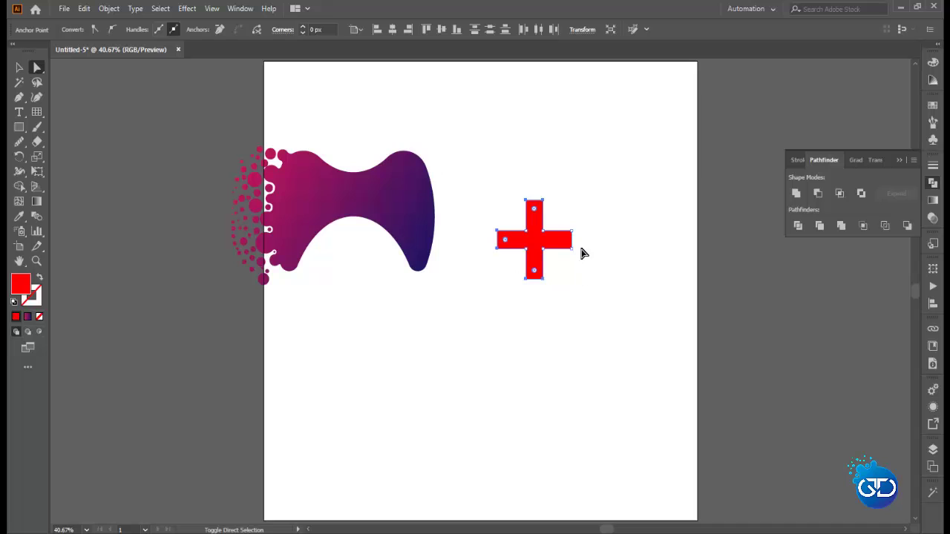
pyautogui.moveTo(588, 221); pyautogui.dragTo(547, 254)
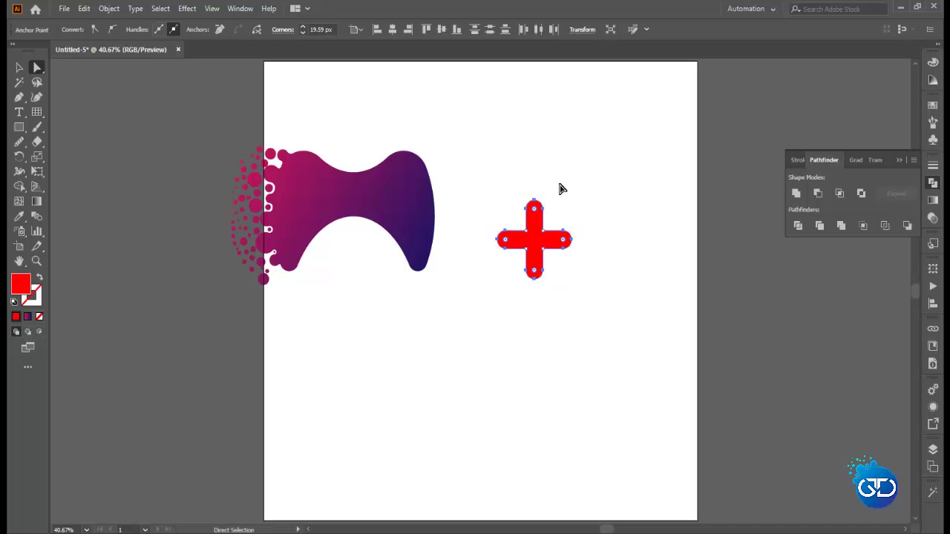
pyautogui.click(471, 173)
# - Zoom in and draw a 39.19 px square over the cross's top arm
pyautogui.click(20, 127)
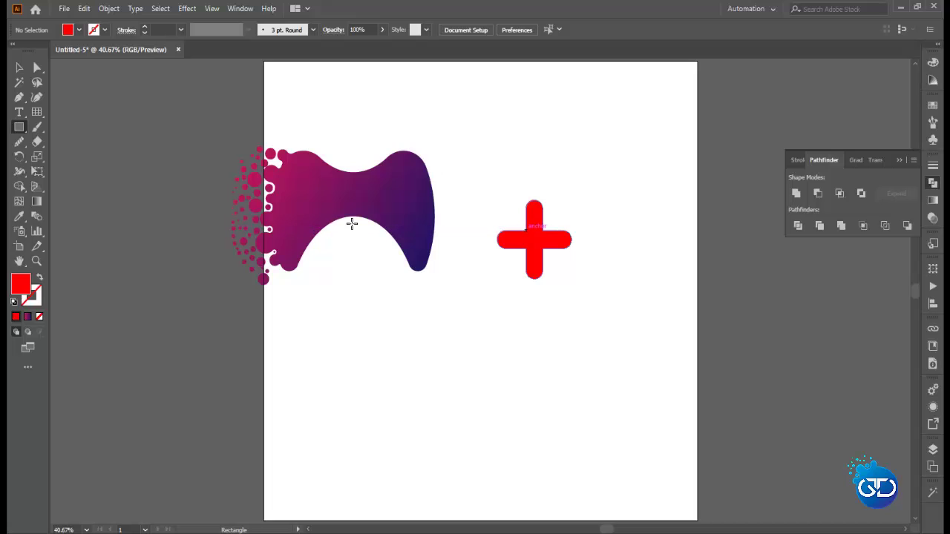
pyautogui.press('z')
pyautogui.moveTo(505, 193); pyautogui.dragTo(564, 253)
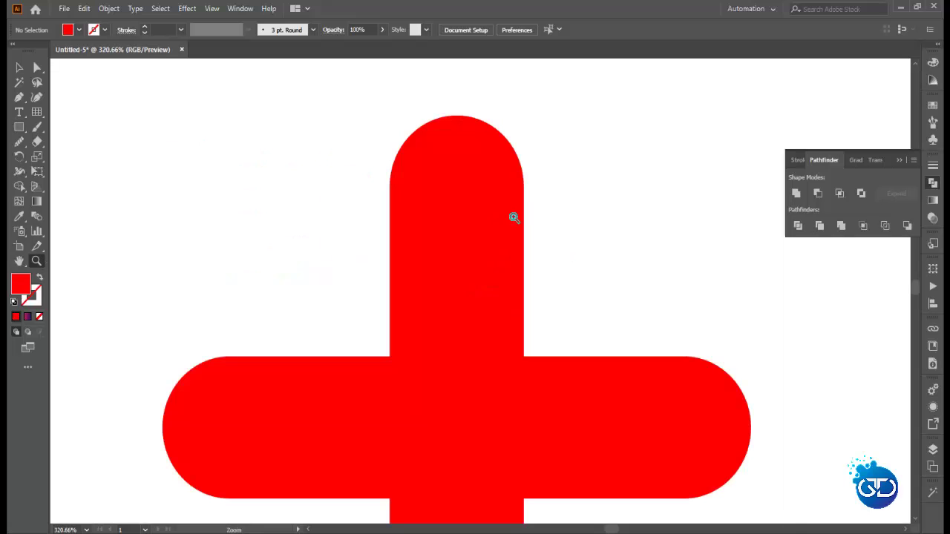
pyautogui.click(20, 127)
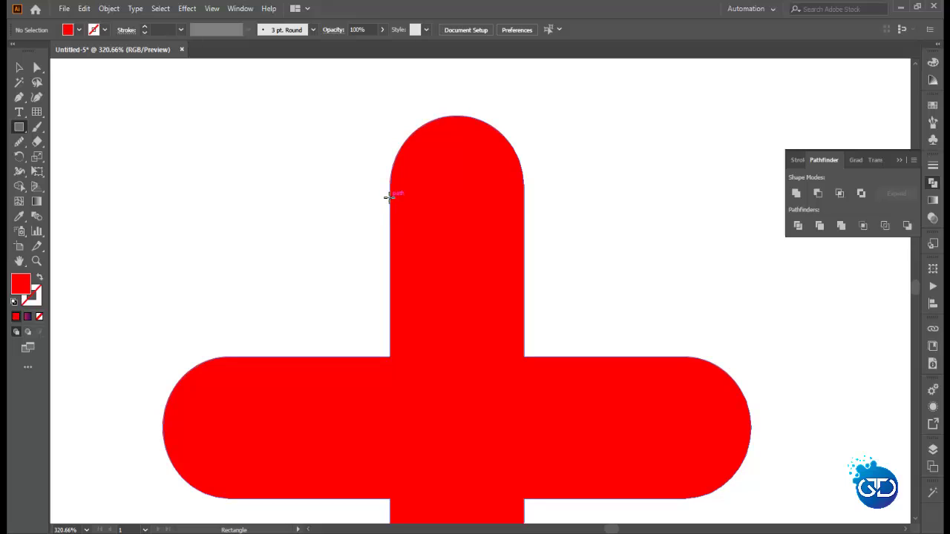
pyautogui.moveTo(390, 198); pyautogui.dragTo(524, 339)
pyautogui.click(19, 67)
pyautogui.hotkey('ctrl', '0')
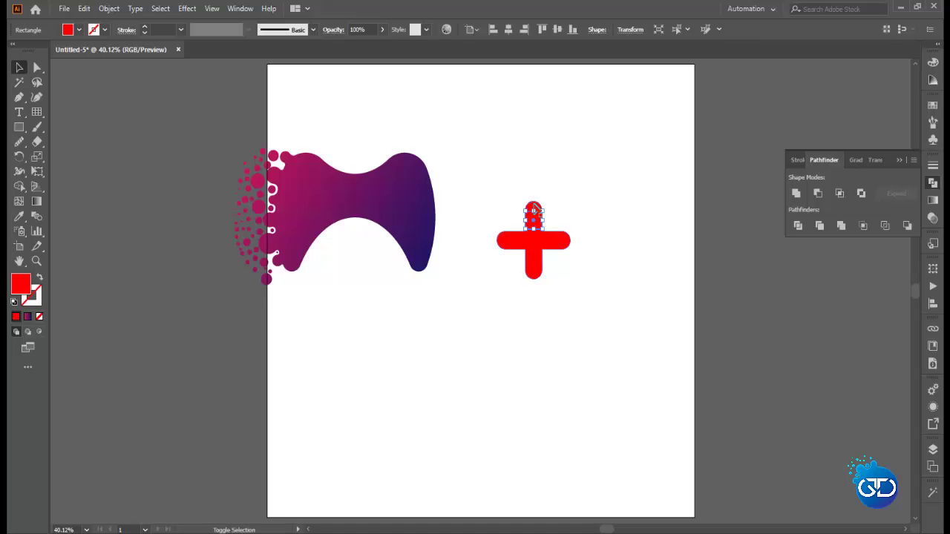
# - Fill the small square yellow and align it to the top edge of the cross
pyautogui.click(79, 30)
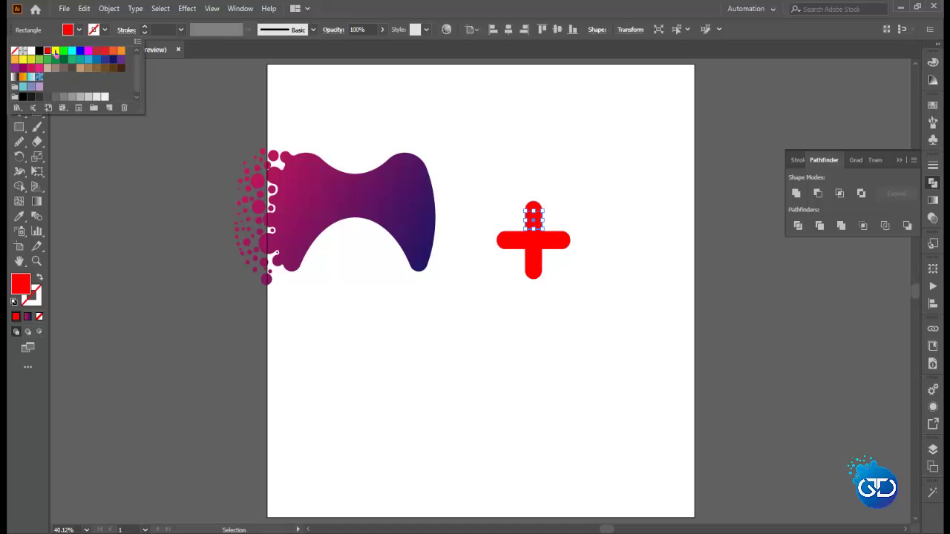
pyautogui.click(56, 50)
pyautogui.keyDown('shift'); pyautogui.click(556, 249); pyautogui.keyUp('shift')
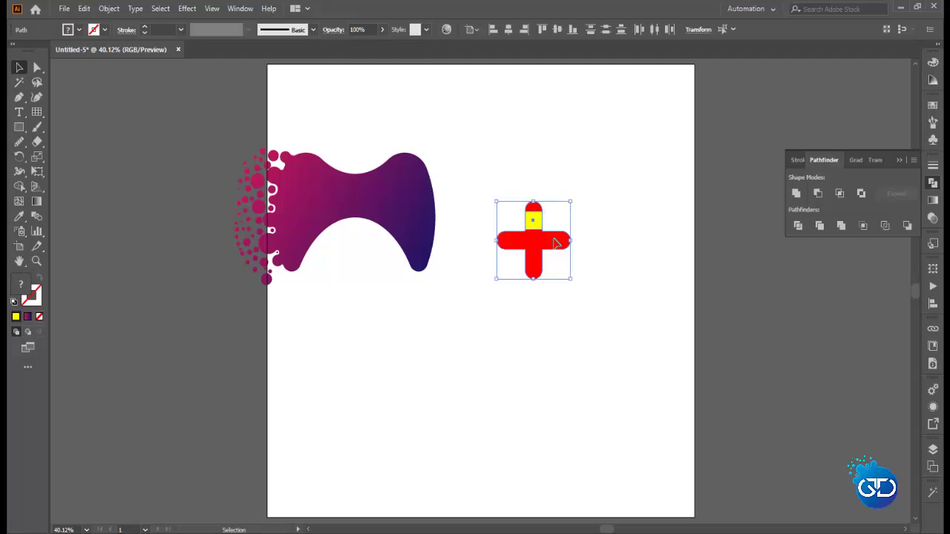
pyautogui.click(542, 30)
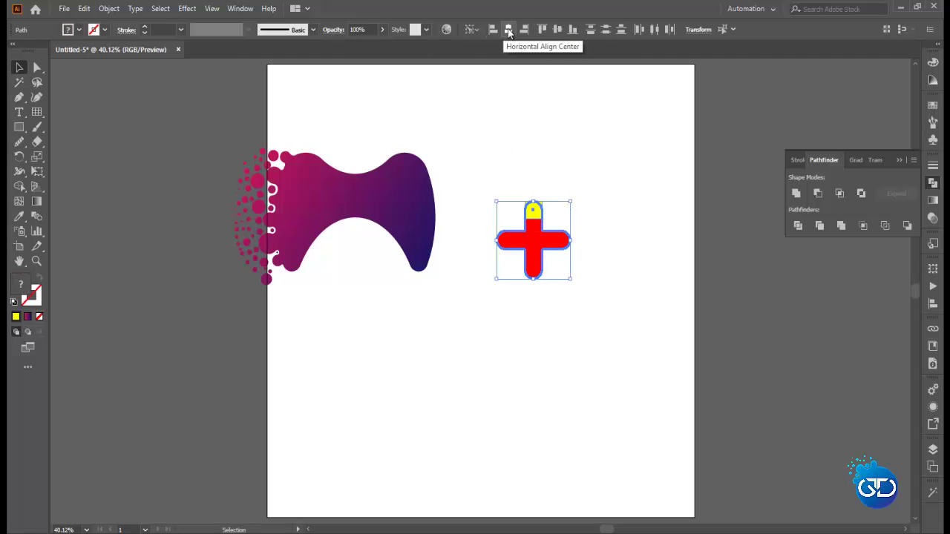
pyautogui.click(570, 191)
pyautogui.click(531, 213)
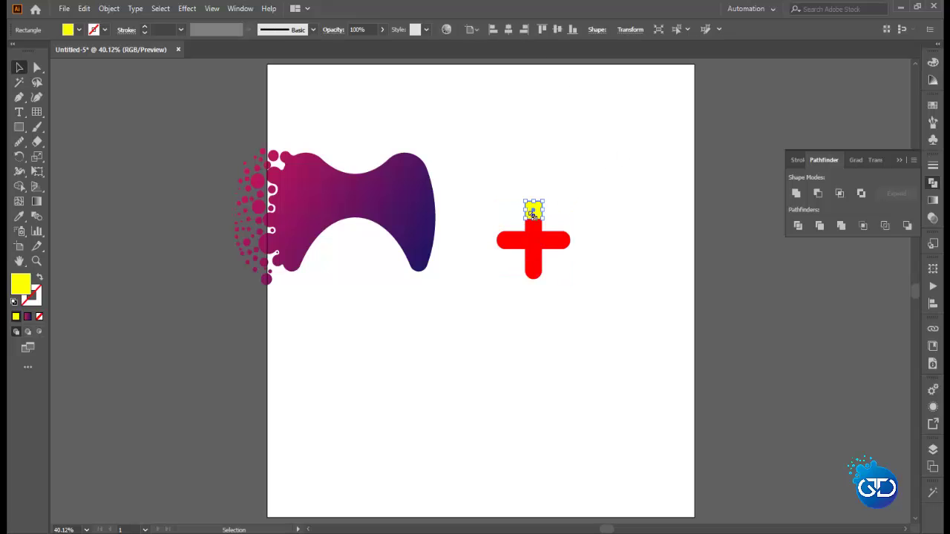
# - Paste a copy of the yellow square in front and align it to the cross's right arm
pyautogui.click(84, 8)
pyautogui.click(102, 68)
pyautogui.click(83, 8)
pyautogui.click(116, 95)
pyautogui.click(569, 239)
pyautogui.click(533, 210)
pyautogui.keyDown('shift'); pyautogui.click(537, 247); pyautogui.keyUp('shift')
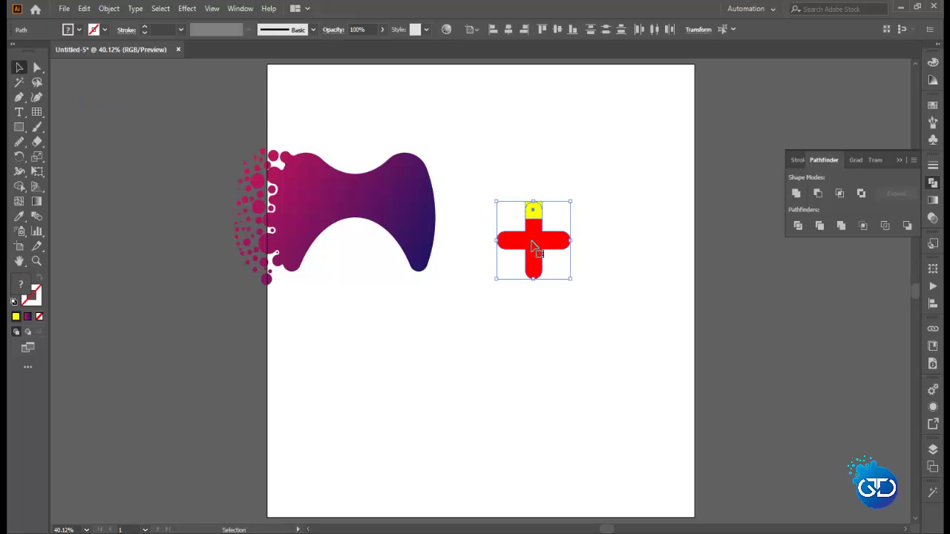
pyautogui.click(558, 30)
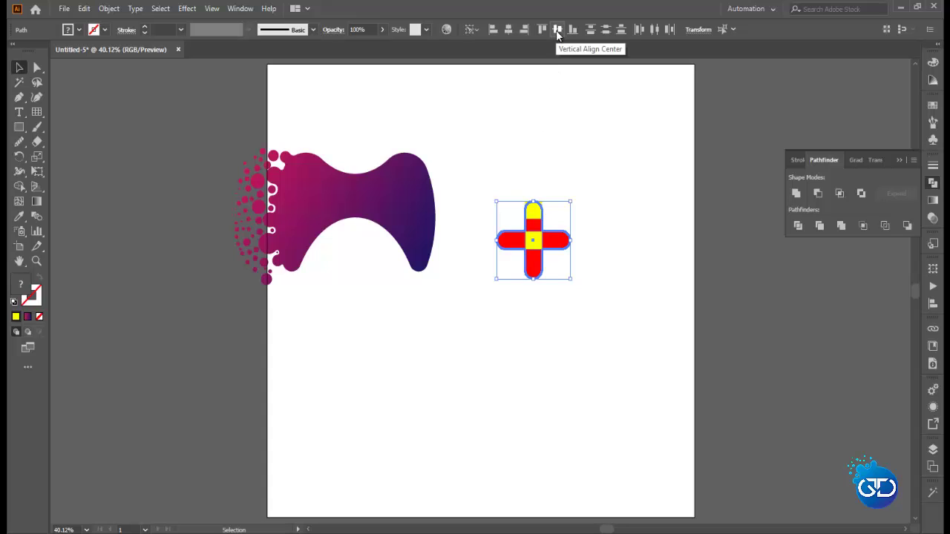
pyautogui.click(524, 29)
pyautogui.click(615, 148)
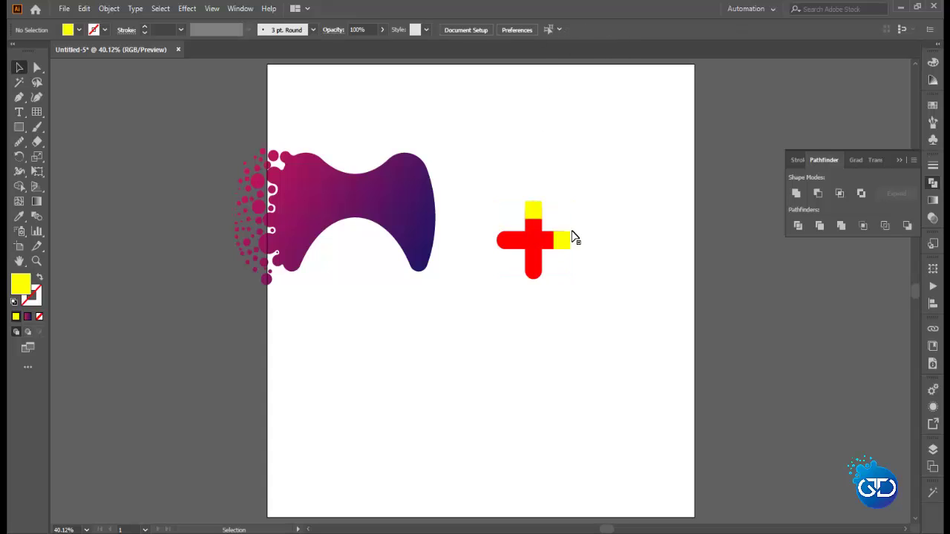
# - Paste another yellow square copy in front and align it to the cross's left arm
pyautogui.click(563, 243)
pyautogui.click(84, 8)
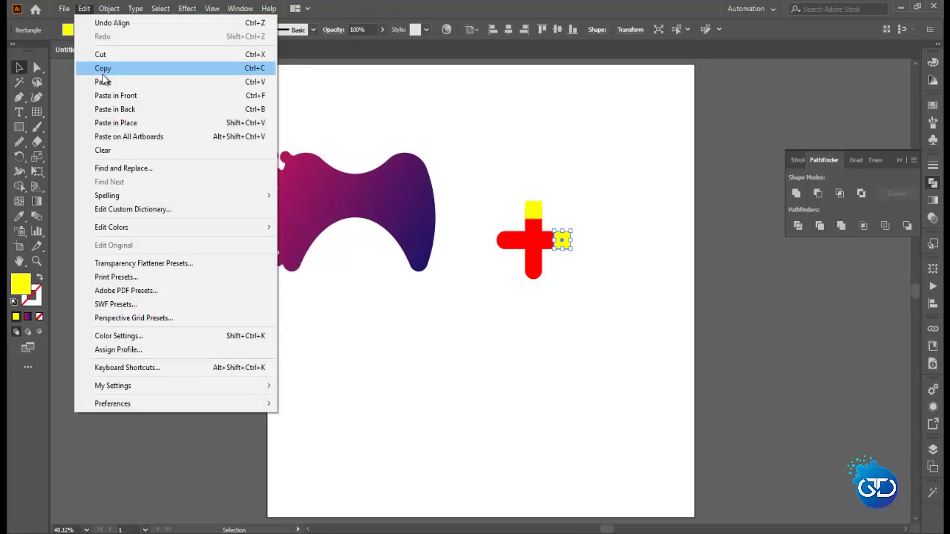
pyautogui.click(111, 82)
pyautogui.click(84, 8)
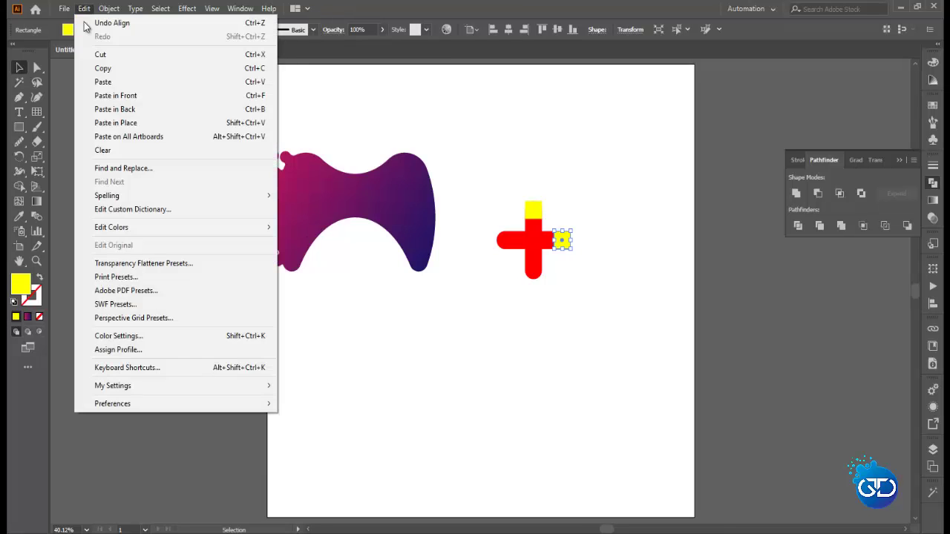
pyautogui.click(115, 95)
pyautogui.keyDown('shift'); pyautogui.click(537, 243); pyautogui.keyUp('shift')
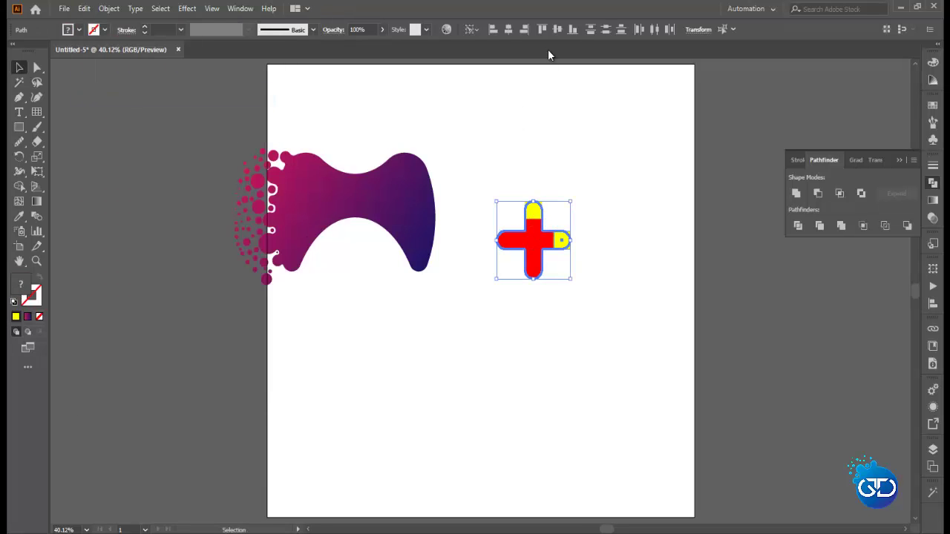
pyautogui.click(508, 29)
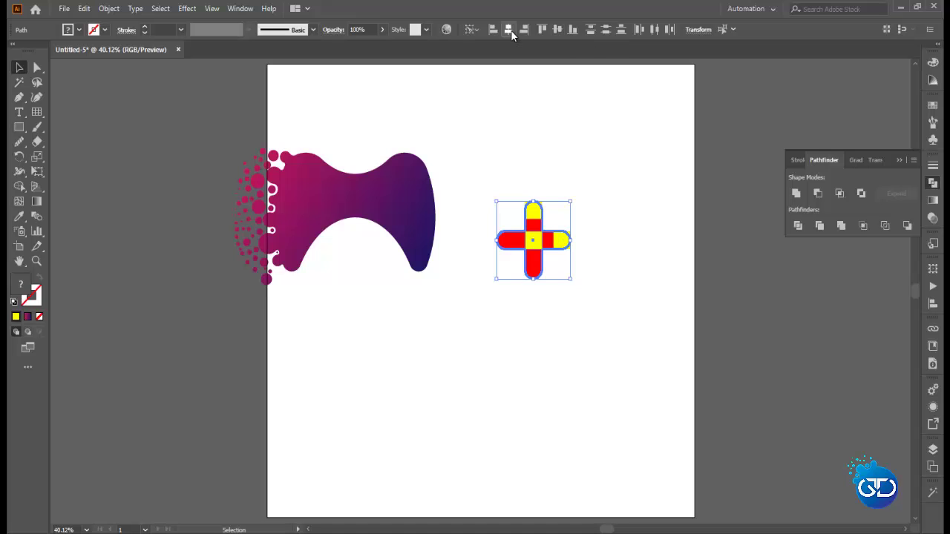
pyautogui.click(595, 141)
# - Add a fourth yellow square on the bottom arm, then move all four squares beside the cross
pyautogui.click(558, 245)
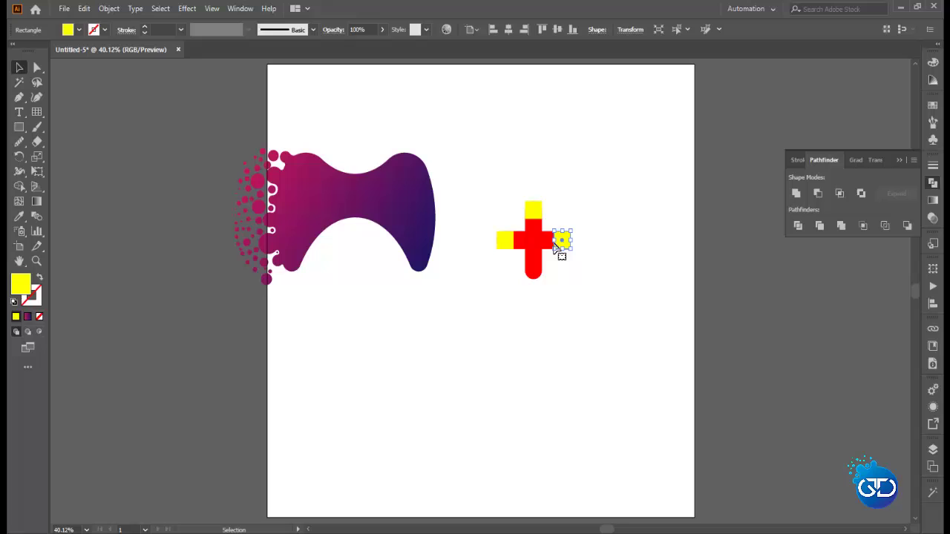
pyautogui.click(83, 8)
pyautogui.click(119, 66)
pyautogui.click(84, 8)
pyautogui.click(186, 95)
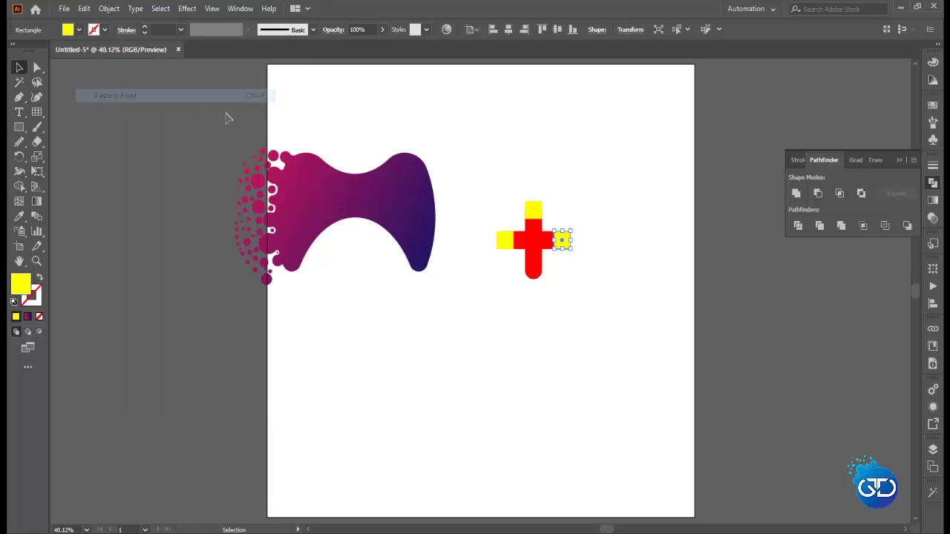
pyautogui.moveTo(475, 186); pyautogui.dragTo(594, 297)
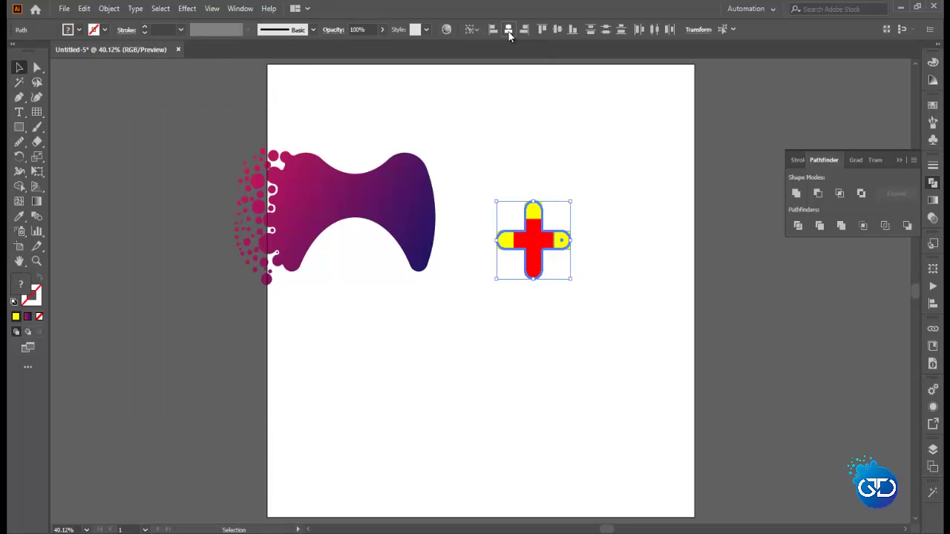
pyautogui.click(508, 29)
pyautogui.click(572, 30)
pyautogui.click(594, 135)
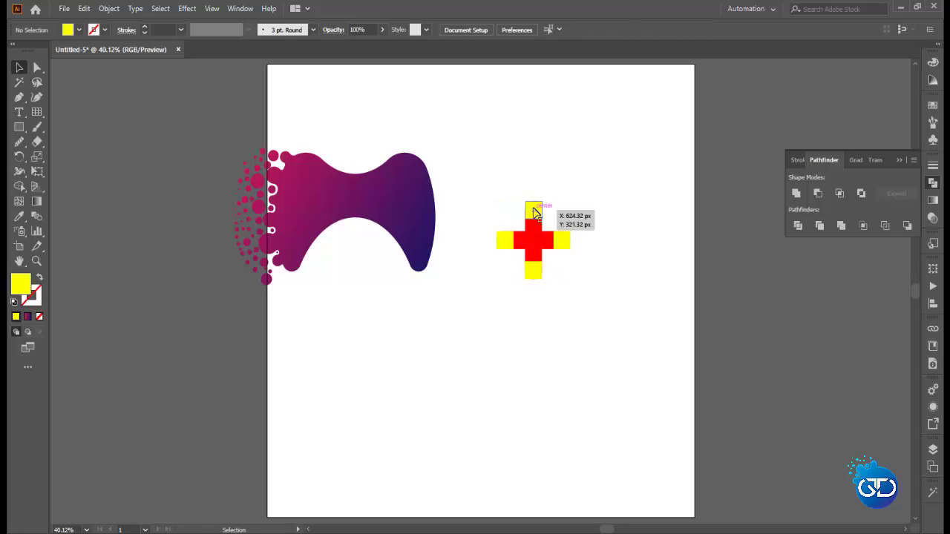
pyautogui.moveTo(535, 213)
pyautogui.mouseDown()
pyautogui.moveTo(565, 245)
pyautogui.moveTo(657, 242)
pyautogui.mouseUp()
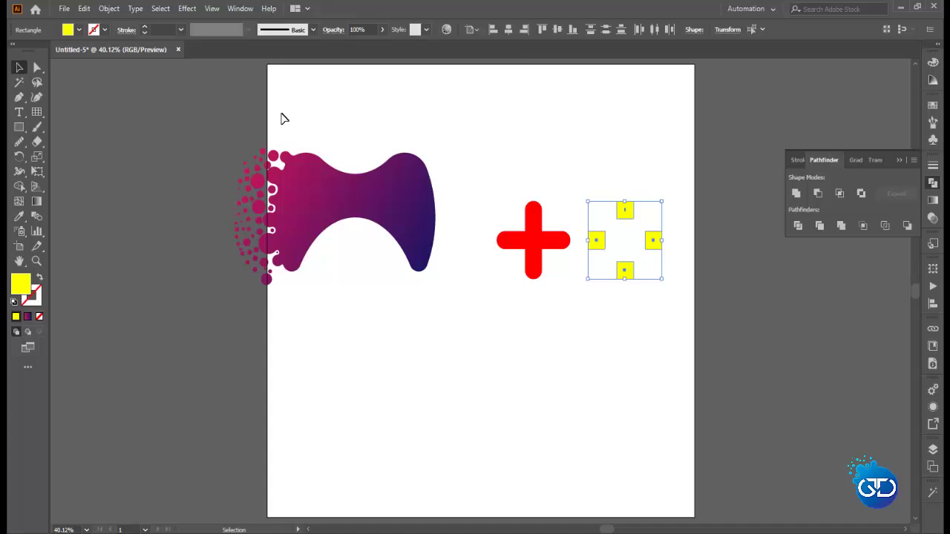
# - Round the four yellow squares into circles and group them
pyautogui.click(37, 68)
pyautogui.moveTo(627, 214); pyautogui.dragTo(620, 210)
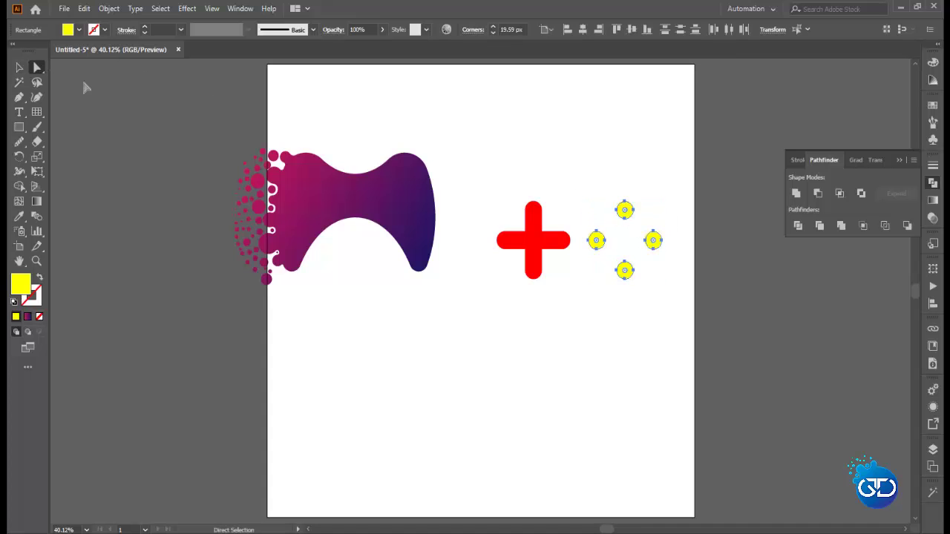
pyautogui.click(19, 67)
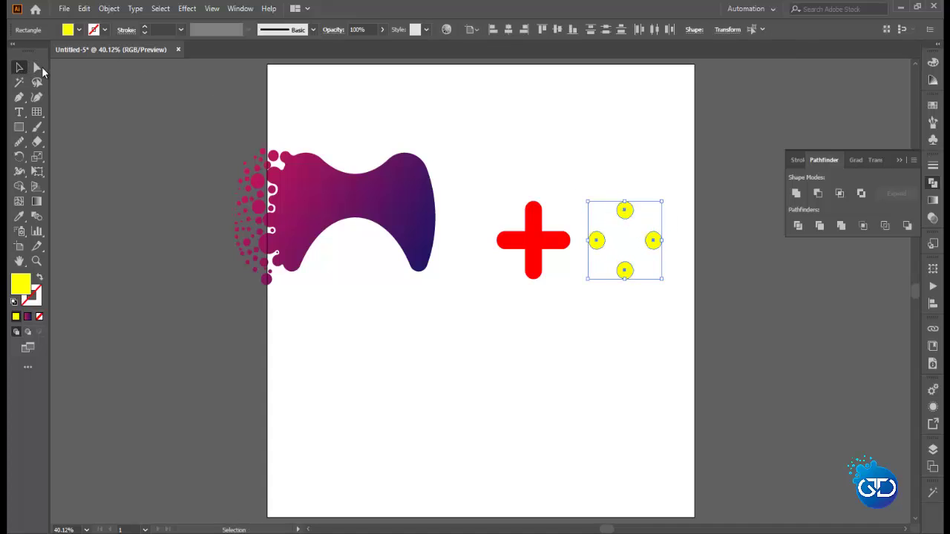
pyautogui.rightClick(631, 232)
pyautogui.click(647, 307)
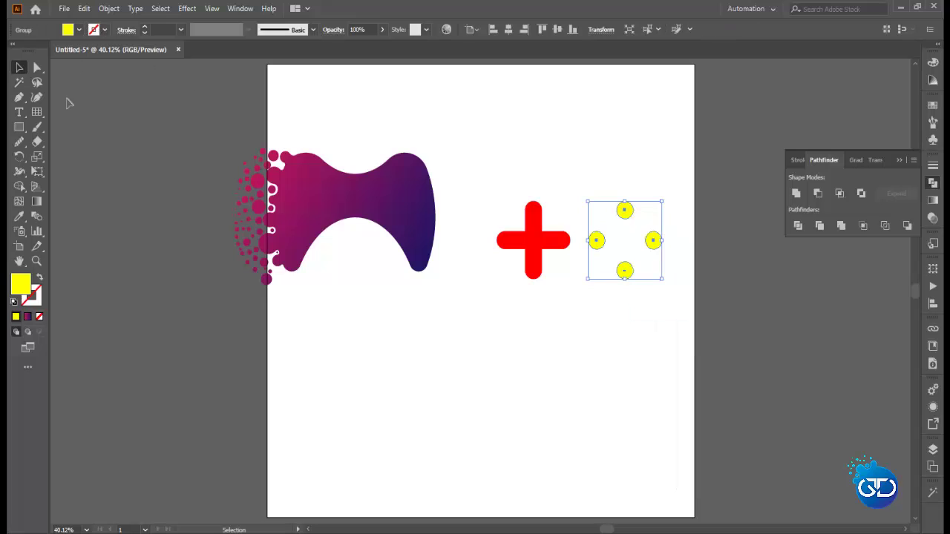
# - Eyedropper the cross's red onto the circles, scale both down and move them onto the controller
pyautogui.click(19, 216)
pyautogui.click(533, 239)
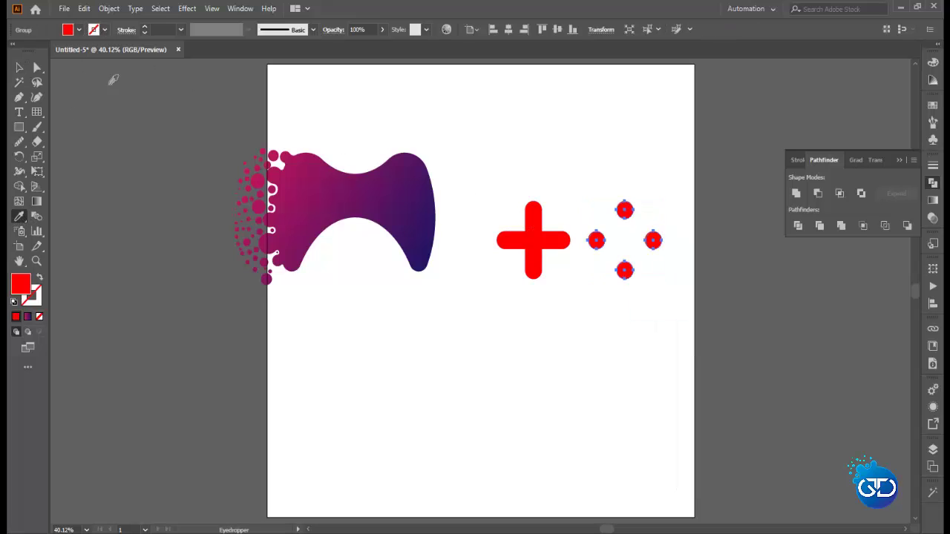
pyautogui.click(20, 67)
pyautogui.keyDown('shift'); pyautogui.click(530, 215); pyautogui.keyUp('shift')
pyautogui.moveTo(662, 284)
pyautogui.mouseDown()
pyautogui.moveTo(637, 259)
pyautogui.moveTo(549, 227)
pyautogui.moveTo(391, 197)
pyautogui.mouseUp()
pyautogui.click(596, 240)
pyautogui.moveTo(511, 226); pyautogui.dragTo(310, 198)
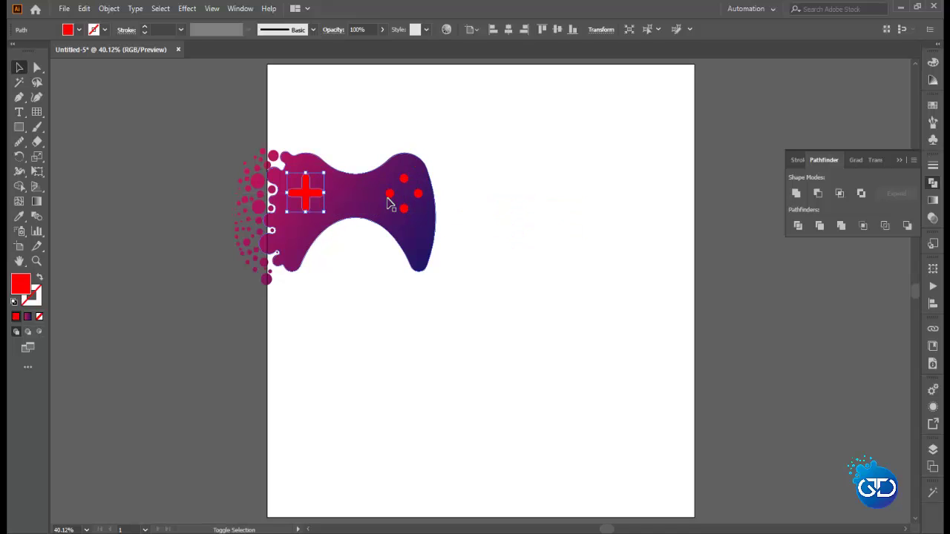
# - Centre the cross vertically with the button circles and give both a white fill
pyautogui.keyDown('shift'); pyautogui.click(401, 207); pyautogui.keyUp('shift')
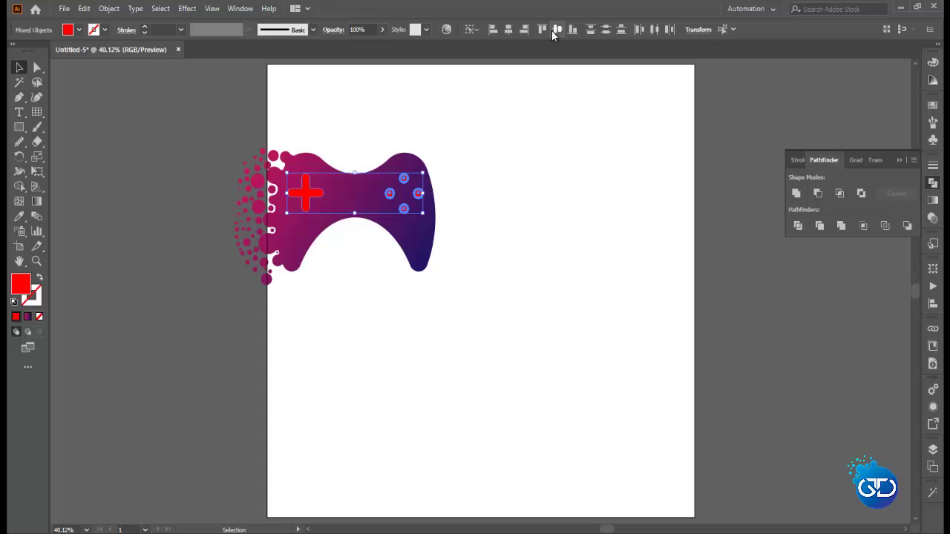
pyautogui.click(557, 29)
pyautogui.click(526, 118)
pyautogui.click(407, 186)
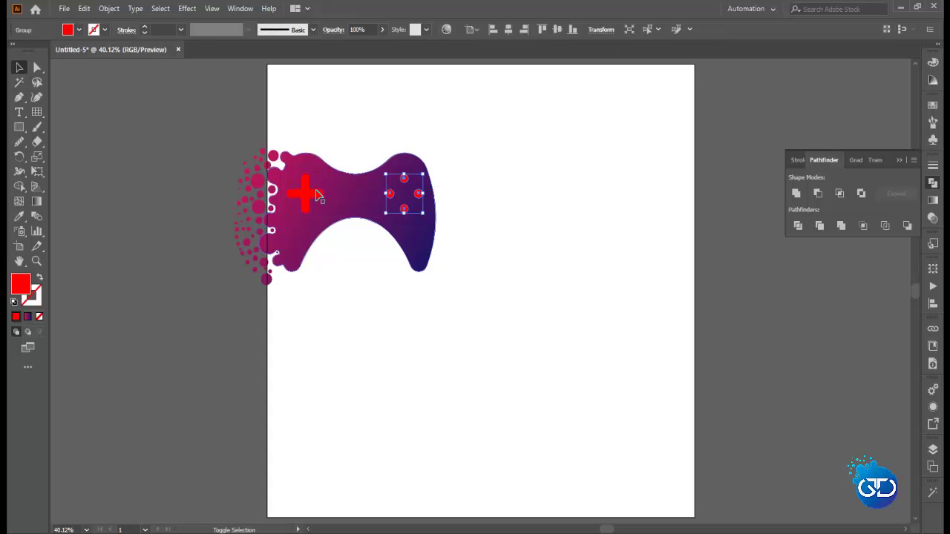
pyautogui.keyDown('shift'); pyautogui.click(316, 195); pyautogui.keyUp('shift')
pyautogui.click(19, 216)
pyautogui.click(356, 112)
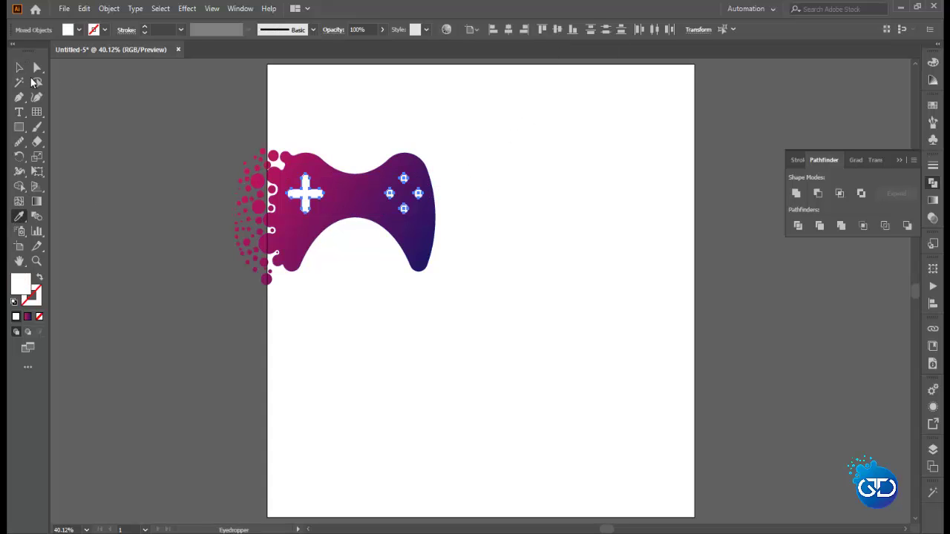
pyautogui.click(19, 67)
pyautogui.click(208, 136)
# - Group all the controller artwork and reposition the group on the artboard
pyautogui.moveTo(179, 116); pyautogui.dragTo(504, 349)
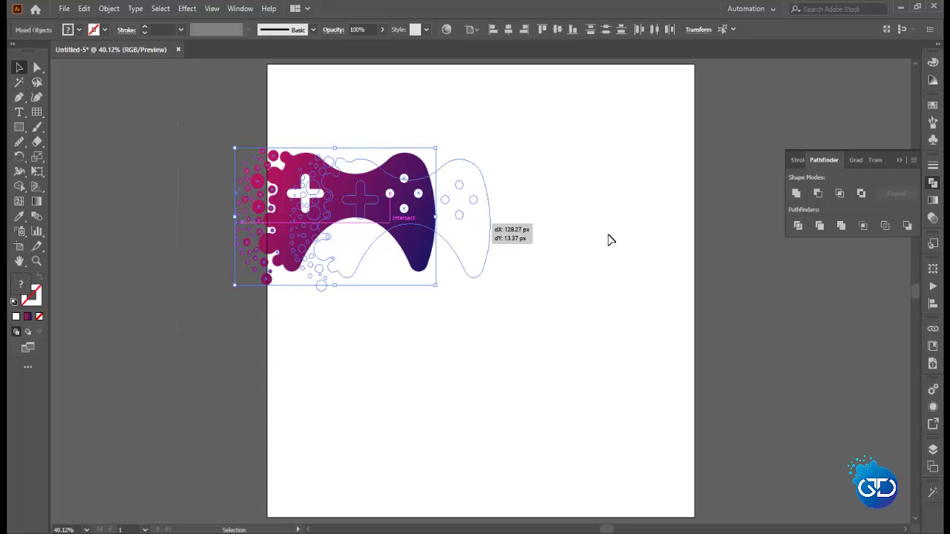
pyautogui.moveTo(418, 242)
pyautogui.mouseDown()
pyautogui.moveTo(619, 242)
pyautogui.moveTo(577, 239)
pyautogui.mouseUp()
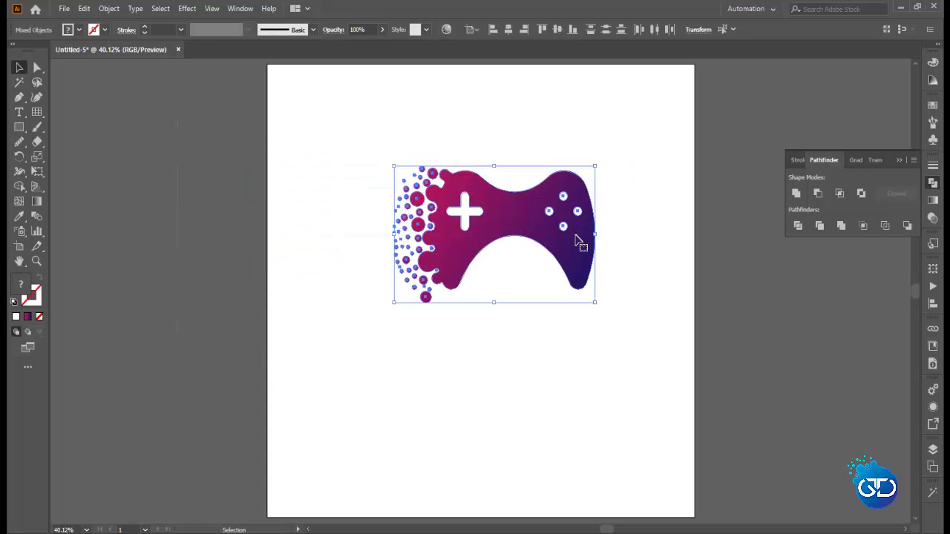
pyautogui.rightClick(524, 215)
pyautogui.click(551, 300)
pyautogui.moveTo(525, 242)
pyautogui.mouseDown()
pyautogui.moveTo(533, 184)
pyautogui.moveTo(293, 159)
pyautogui.mouseUp()
pyautogui.click(346, 216)
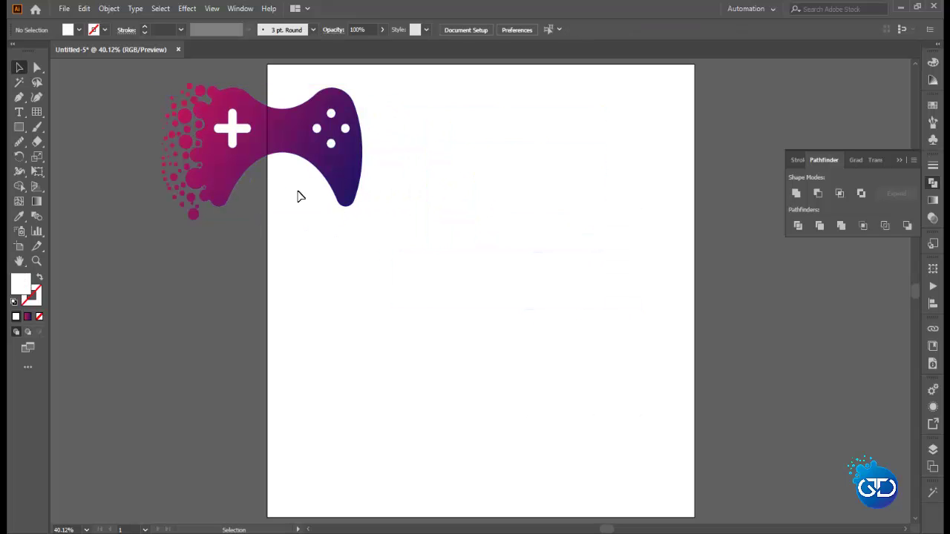
# - Type GAMEPLAY on the artboard, enlarge it and shift it left
pyautogui.press('t')
pyautogui.click(448, 278)
pyautogui.write('GAMEPLAY')
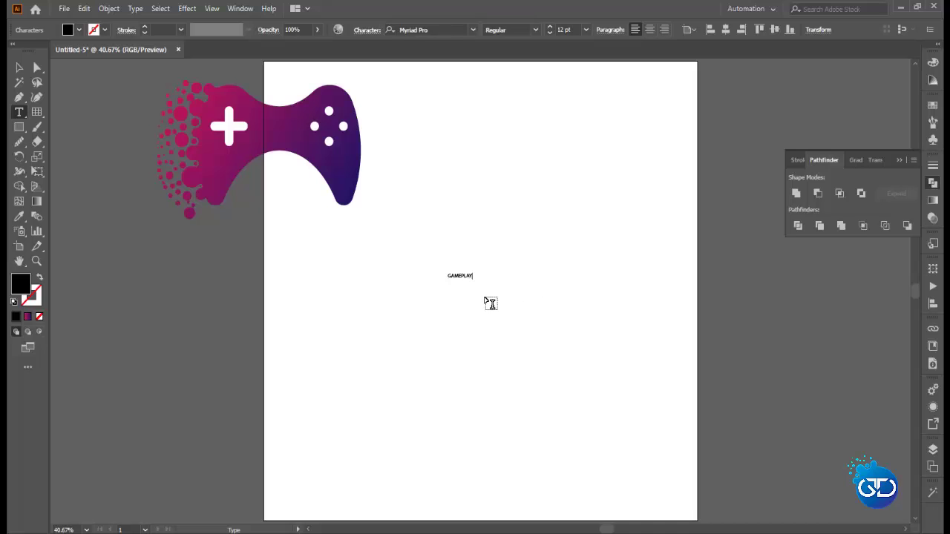
pyautogui.click(19, 68)
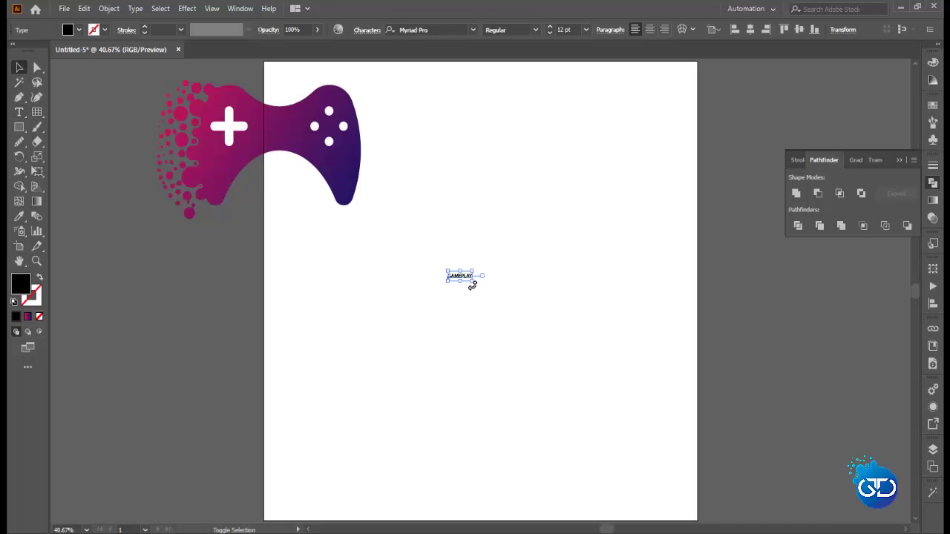
pyautogui.moveTo(473, 283); pyautogui.dragTo(646, 396)
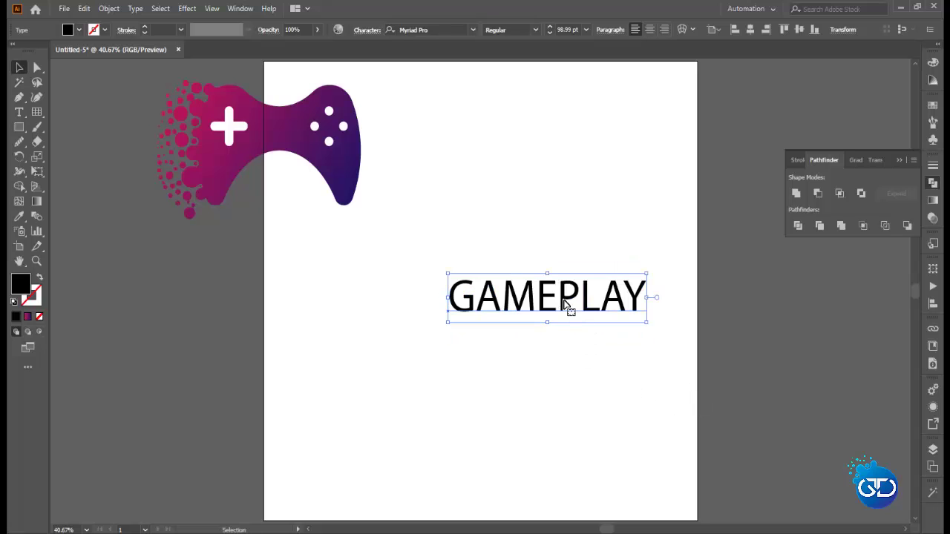
pyautogui.moveTo(554, 305); pyautogui.dragTo(522, 300)
# - Set GAMEPLAY in Arial Rounded MT Bold and expand it into outlined shapes
pyautogui.click(472, 30)
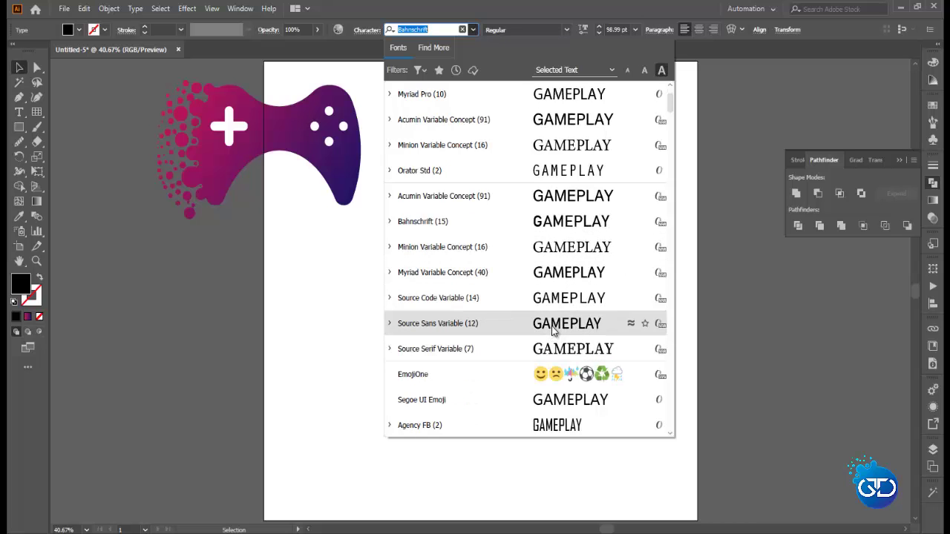
pyautogui.scroll(-1, 553, 330)
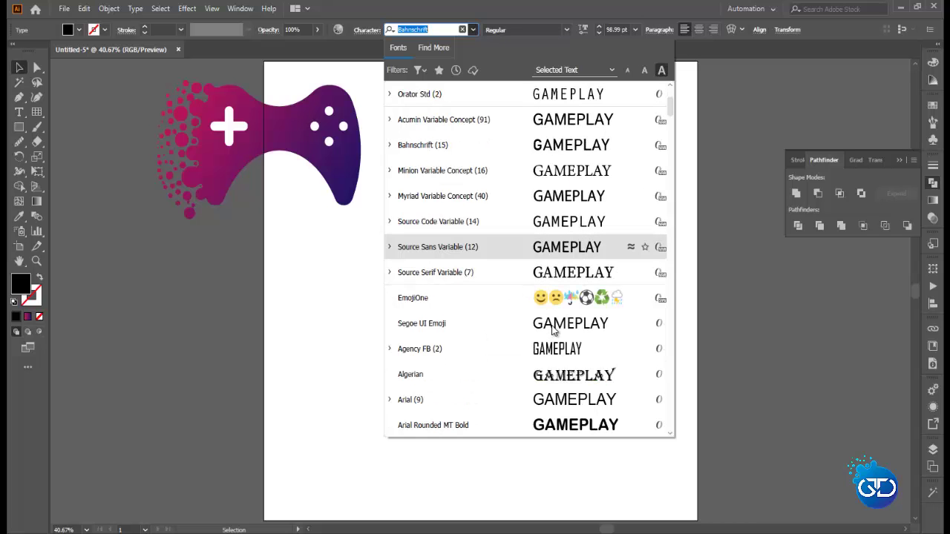
pyautogui.click(566, 425)
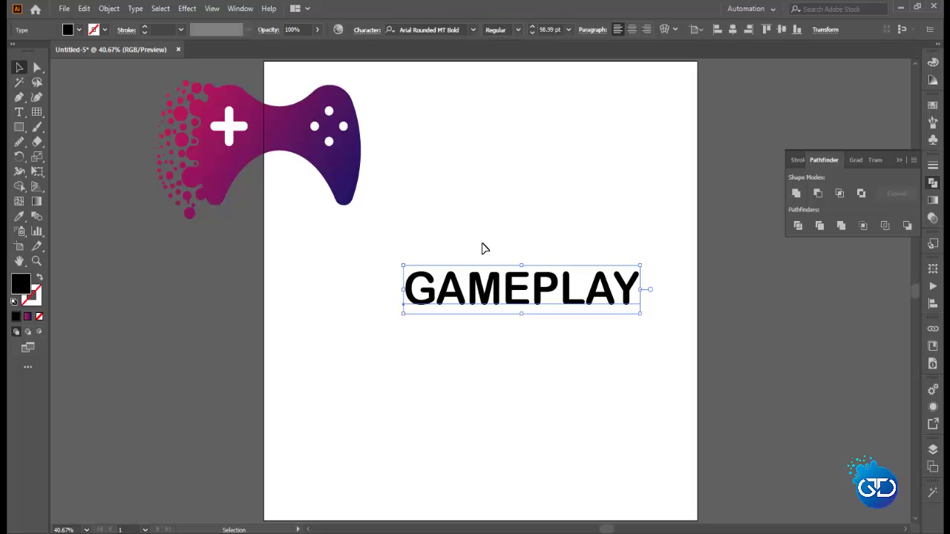
pyautogui.click(109, 8)
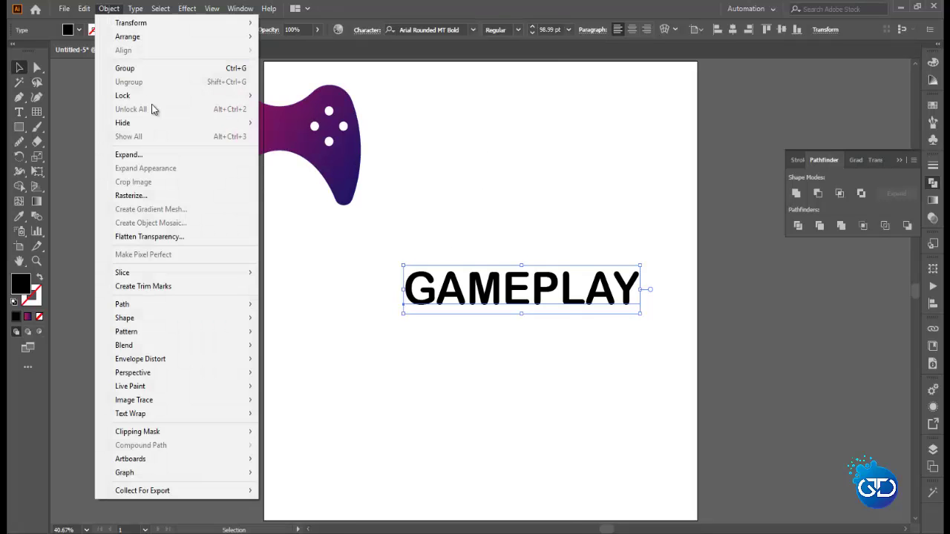
pyautogui.click(167, 156)
pyautogui.click(446, 346)
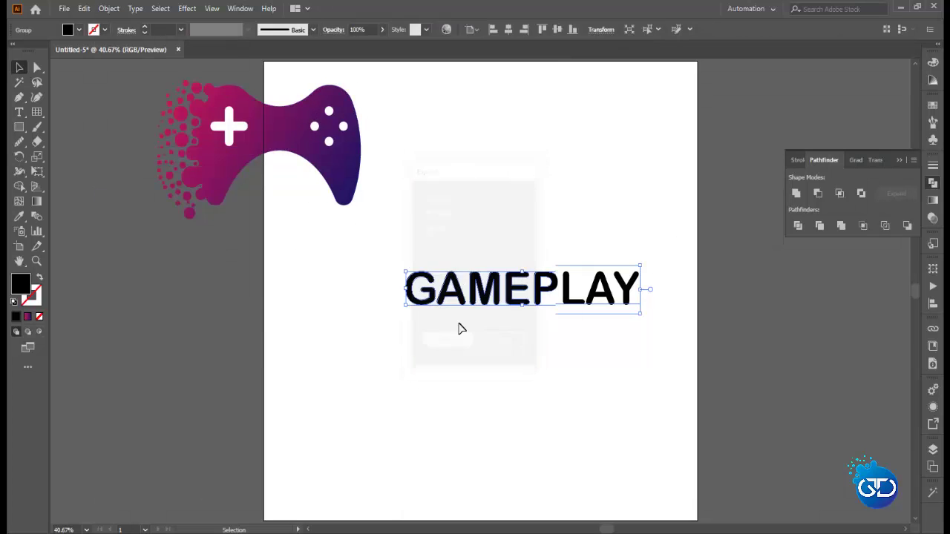
pyautogui.click(137, 182)
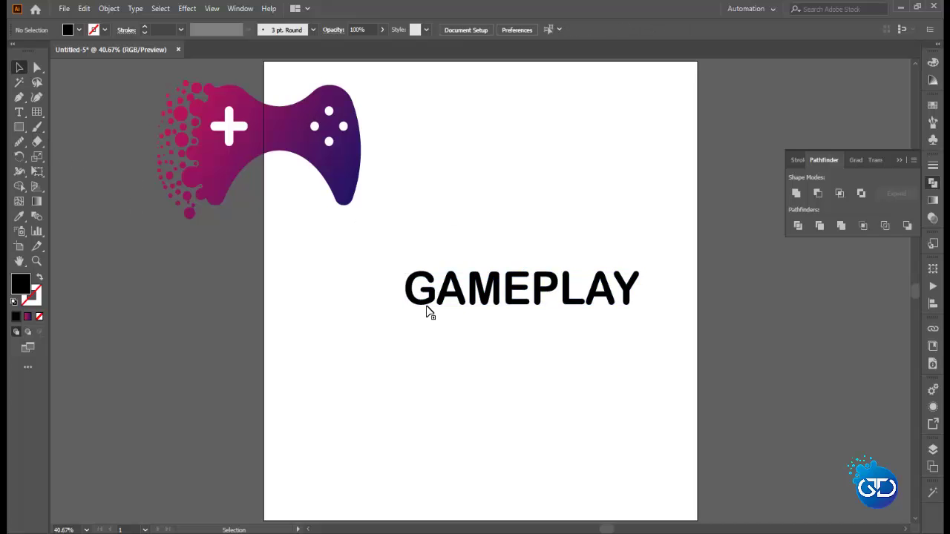
# - Horizontally centre the controller on the GAMEPLAY key object and move it down toward the wordmark
pyautogui.click(340, 175)
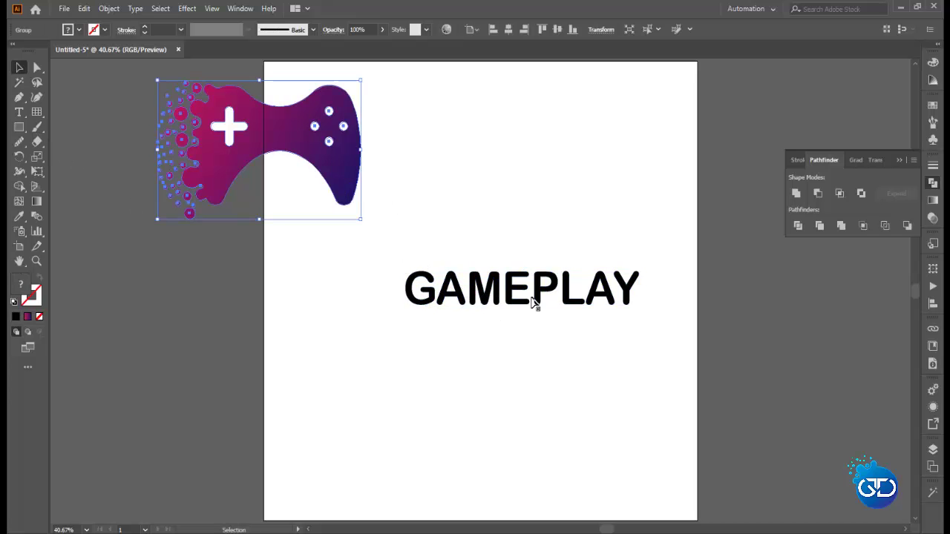
pyautogui.keyDown('shift'); pyautogui.click(535, 284); pyautogui.keyUp('shift')
pyautogui.click(511, 284)
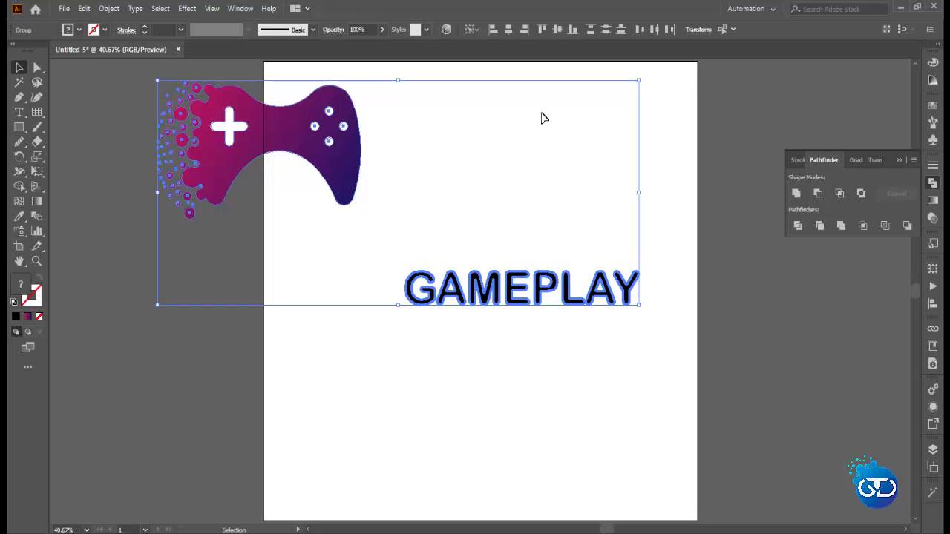
pyautogui.click(507, 30)
pyautogui.click(549, 239)
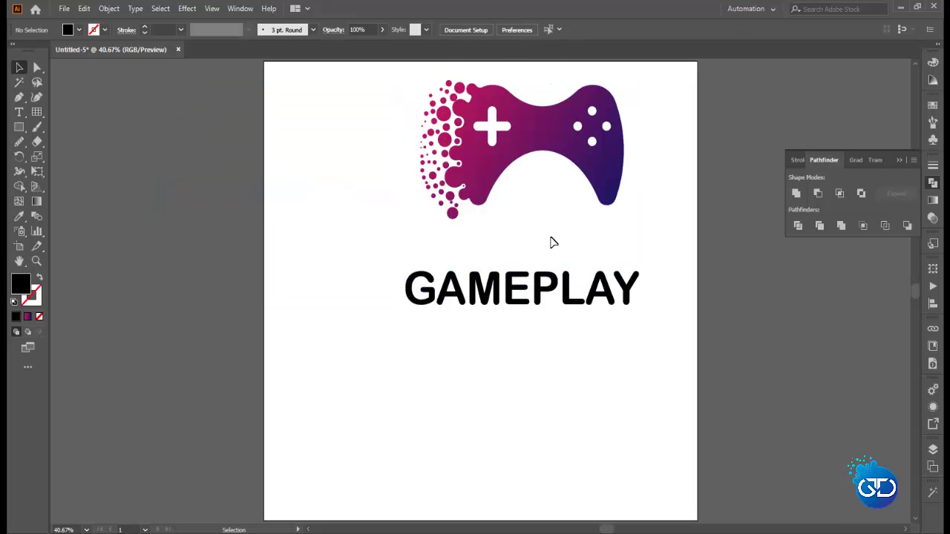
pyautogui.moveTo(576, 175); pyautogui.dragTo(562, 213)
# - Scale GAMEPLAY down to about 307 px wide beneath the controller
pyautogui.click(557, 291)
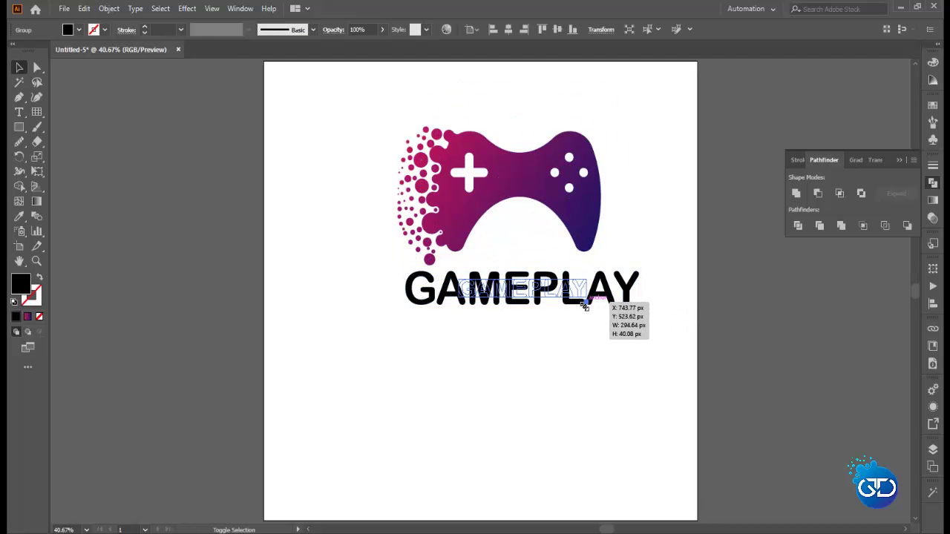
pyautogui.moveTo(637, 306); pyautogui.dragTo(547, 286)
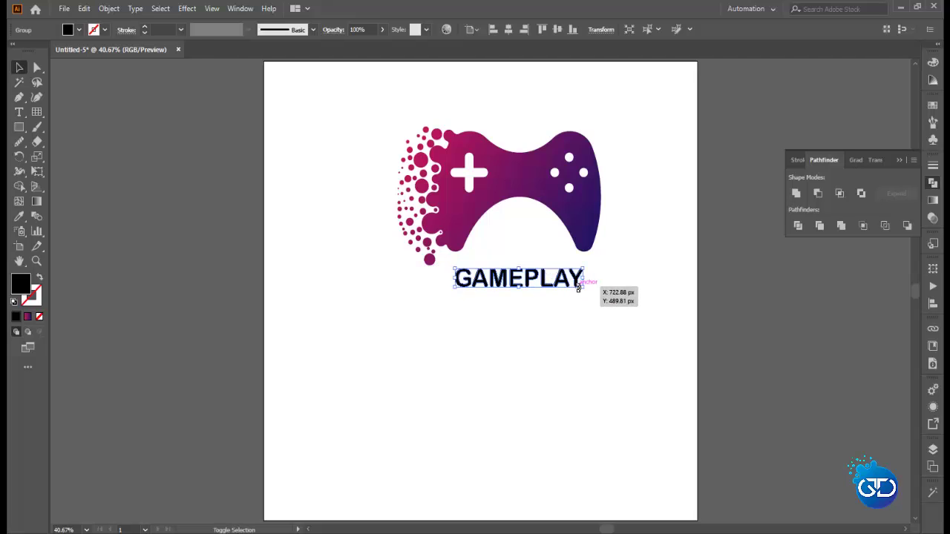
pyautogui.moveTo(584, 290); pyautogui.dragTo(590, 291)
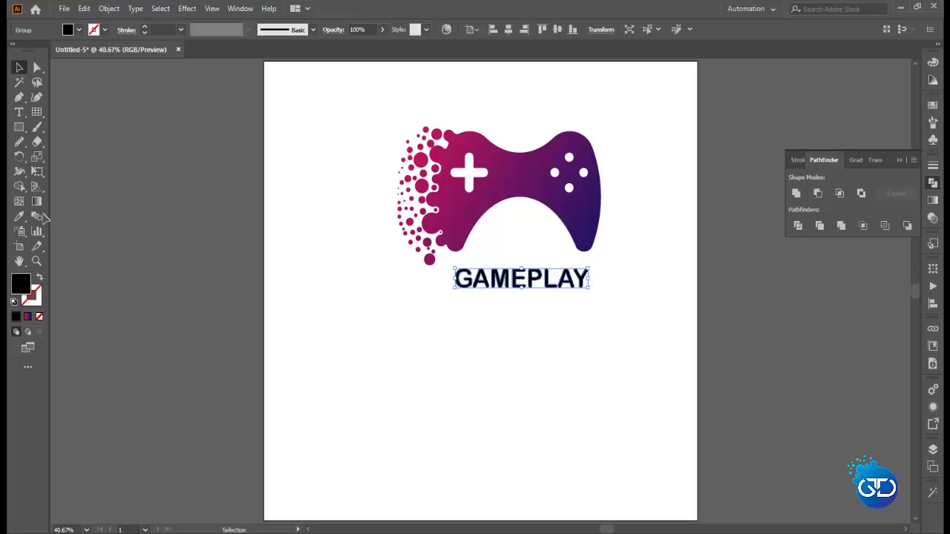
pyautogui.click(19, 217)
# - Give GAMEPLAY the controller's magenta-purple gradient at a 90° angle, reversed
pyautogui.click(545, 185)
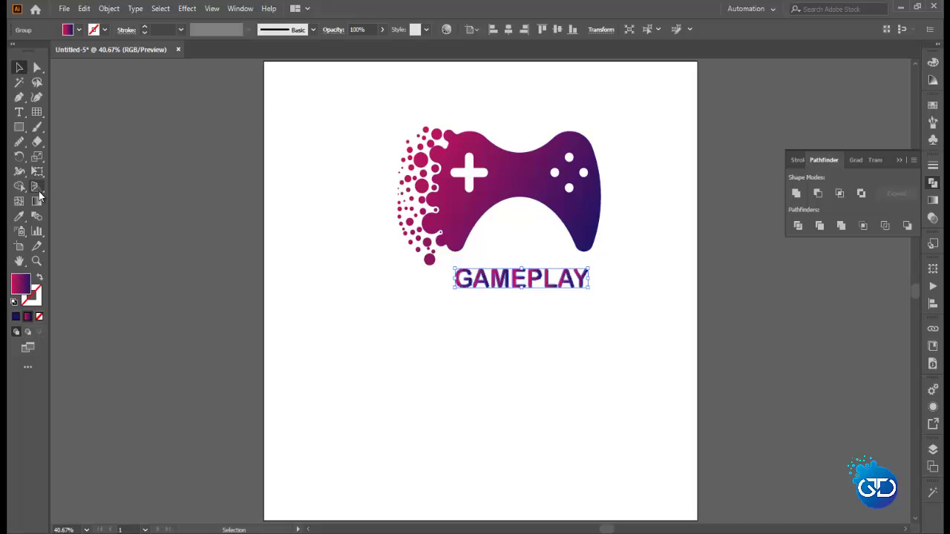
pyautogui.click(36, 201)
pyautogui.click(934, 200)
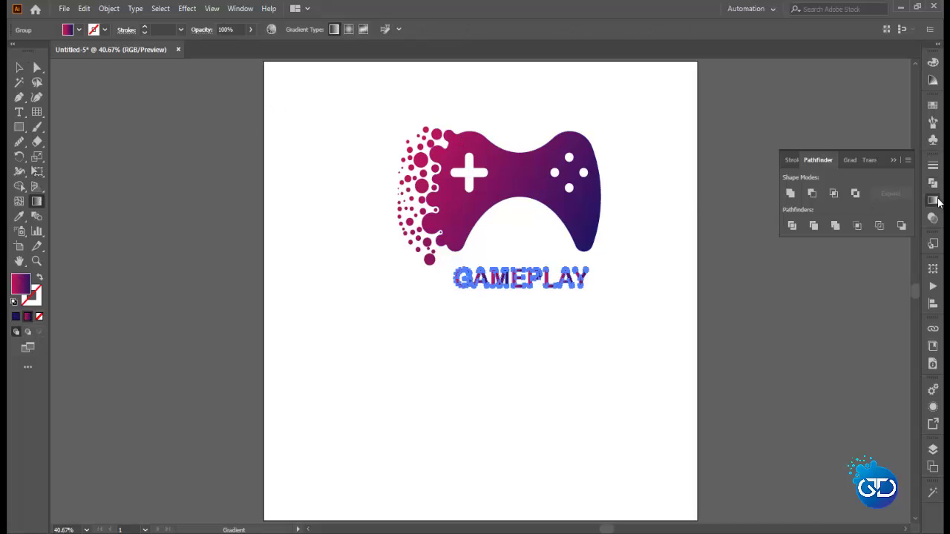
pyautogui.click(865, 214)
pyautogui.click(877, 276)
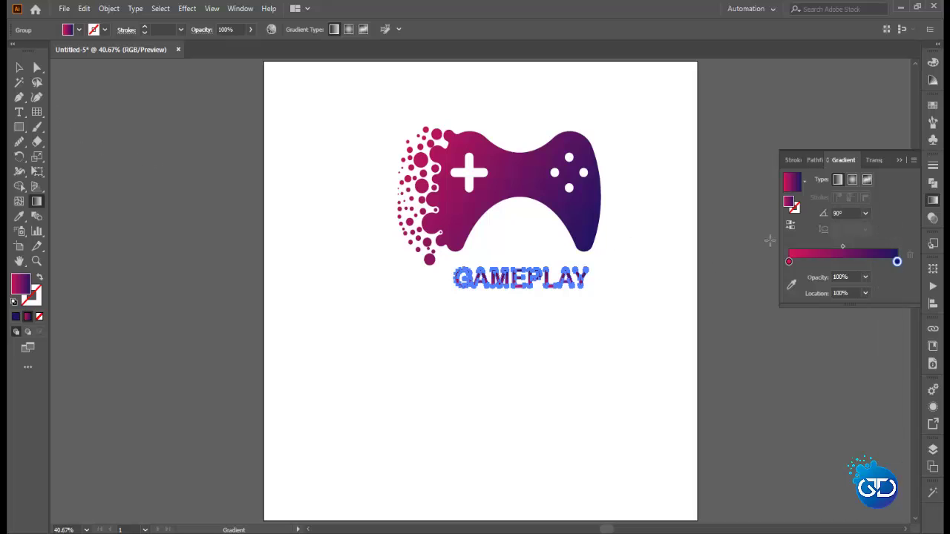
pyautogui.click(792, 229)
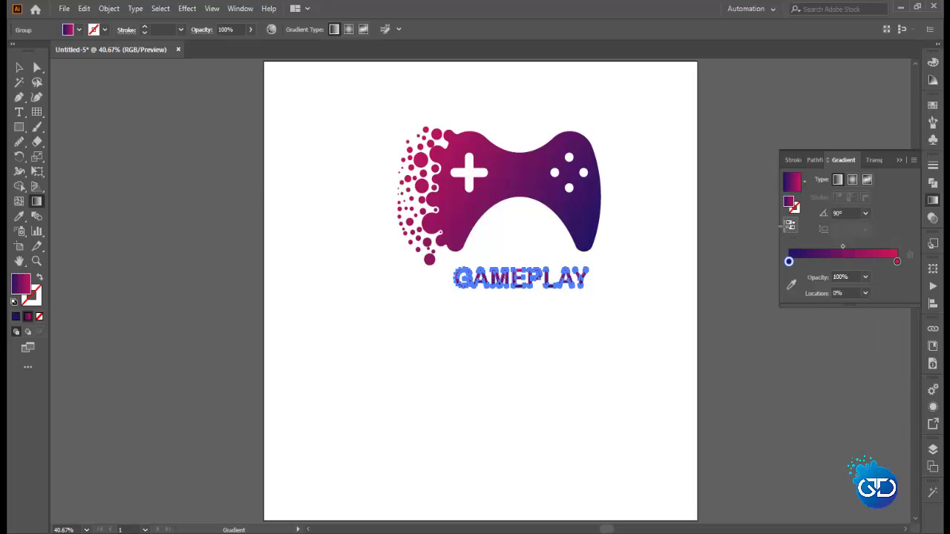
pyautogui.click(18, 67)
pyautogui.click(217, 175)
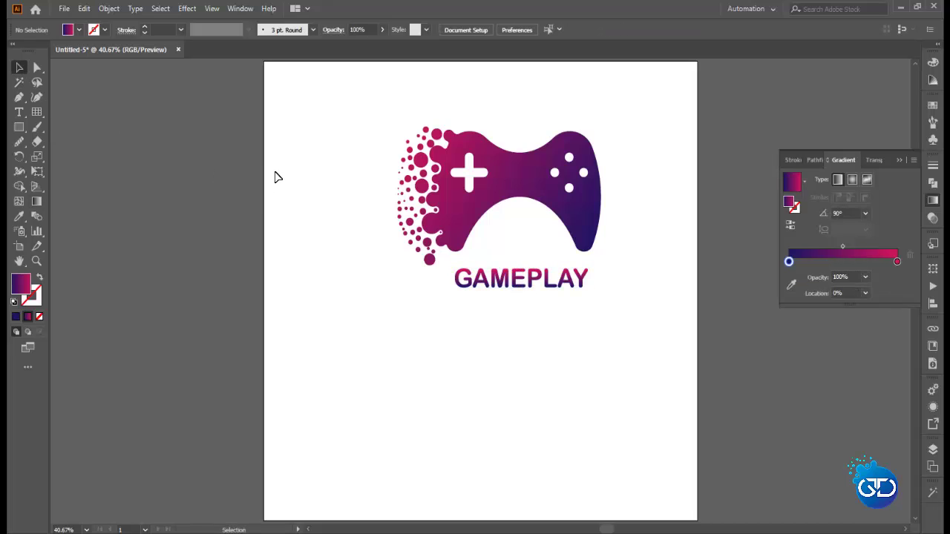
# - Group the controller and GAMEPLAY, nudge the logo down, and start a new 1280 × 720 px document
pyautogui.moveTo(310, 106); pyautogui.dragTo(717, 336)
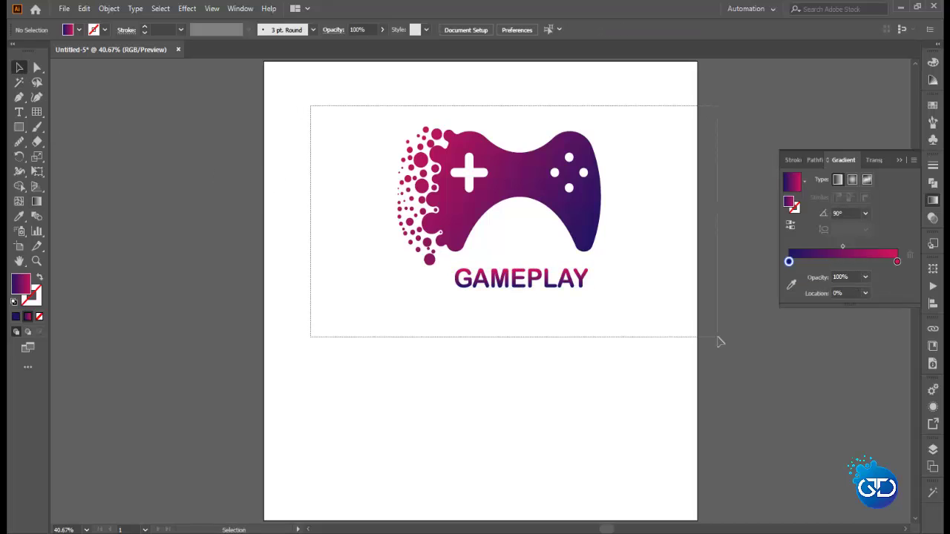
pyautogui.rightClick(581, 207)
pyautogui.click(610, 299)
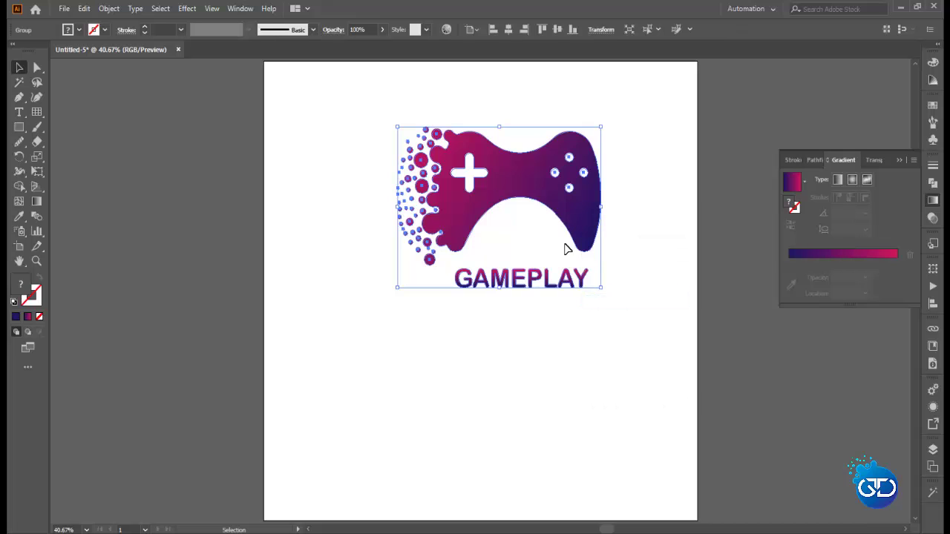
pyautogui.moveTo(567, 247); pyautogui.dragTo(566, 301)
pyautogui.moveTo(585, 248); pyautogui.dragTo(570, 265)
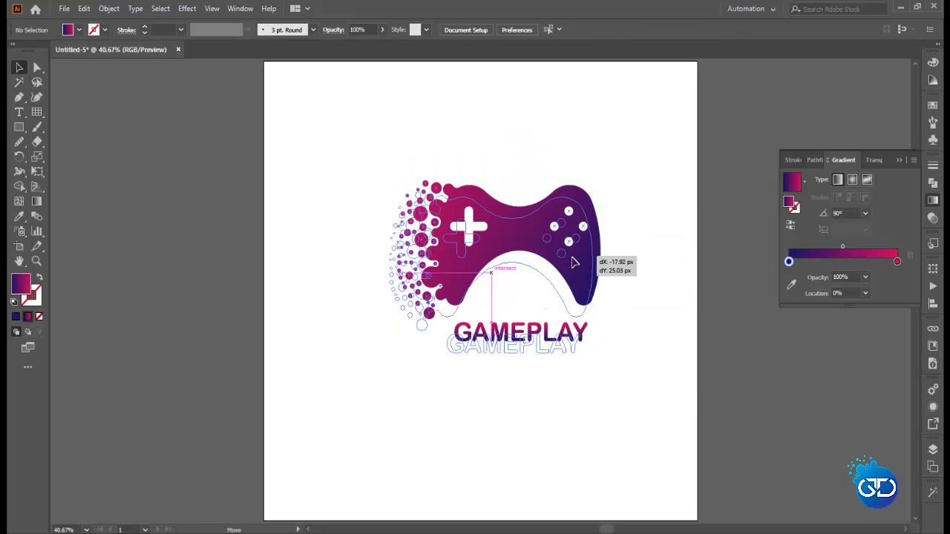
pyautogui.click(899, 161)
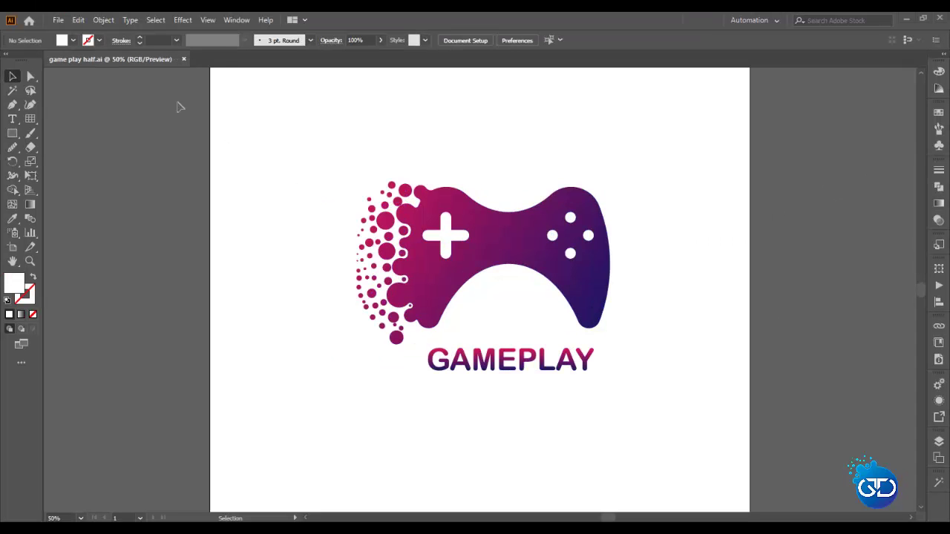
pyautogui.click(58, 21)
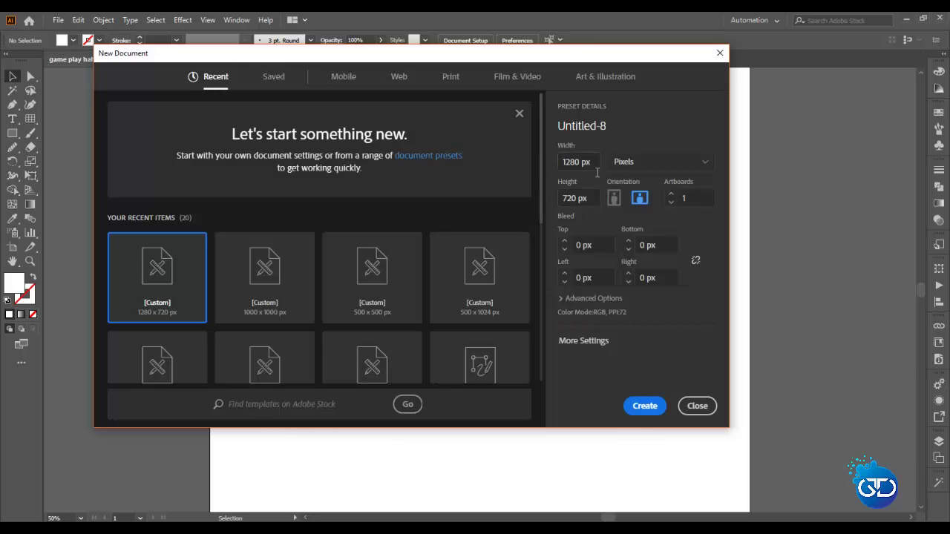
# - Create the 1280 × 720 px Untitled-8 document and paste the GAMEPLAY logo vertically centred on it
pyautogui.click(647, 405)
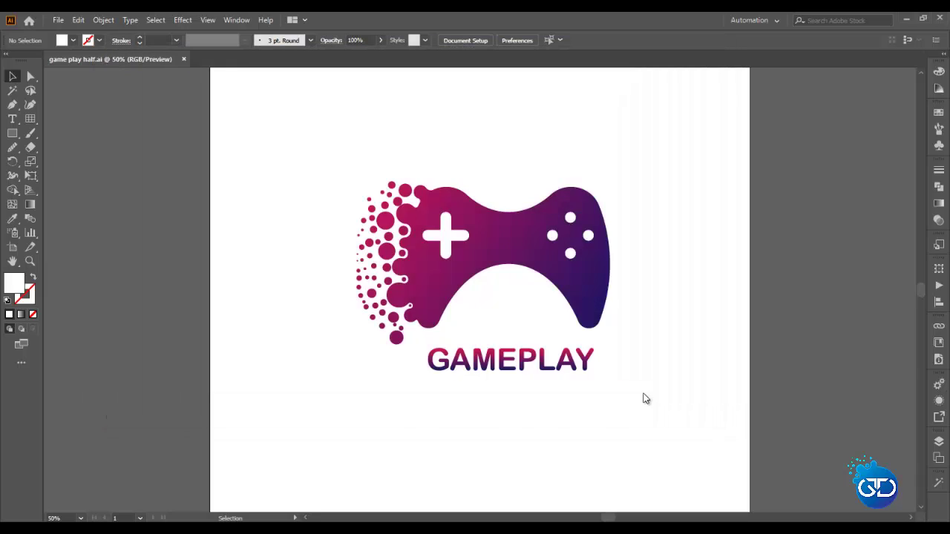
pyautogui.click(149, 60)
pyautogui.click(415, 223)
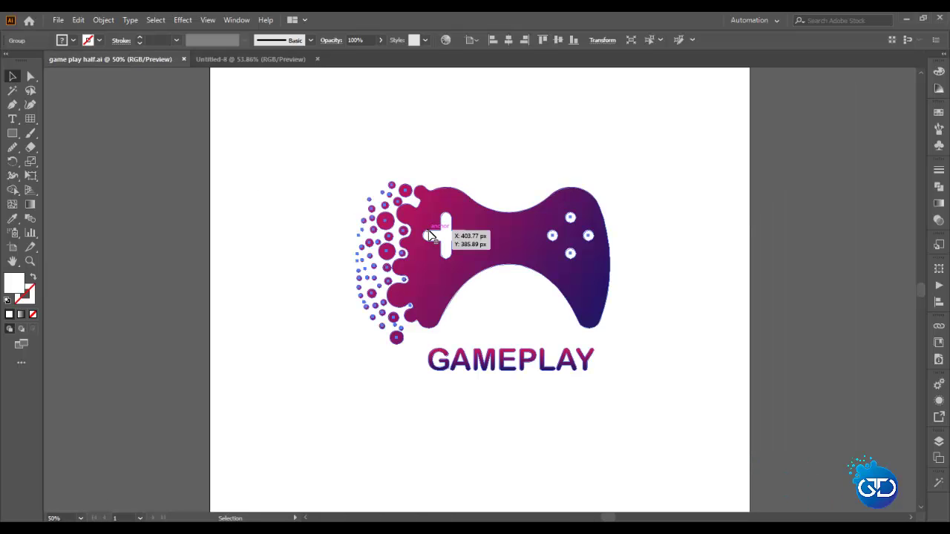
pyautogui.click(79, 23)
pyautogui.click(93, 76)
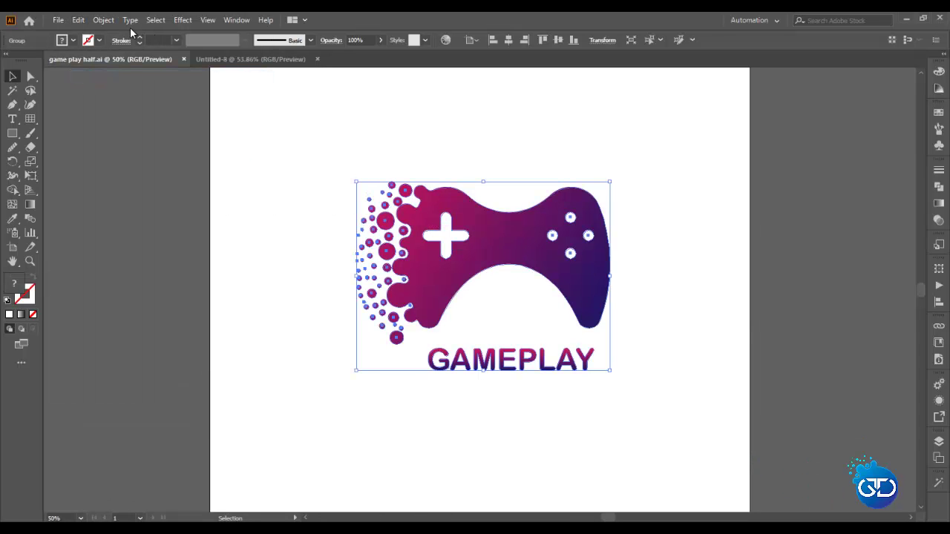
pyautogui.click(259, 60)
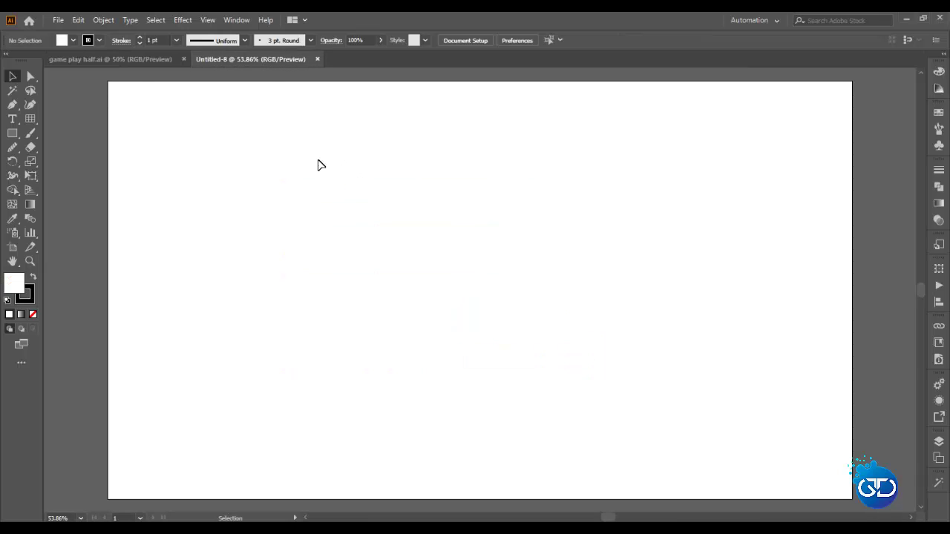
pyautogui.click(80, 21)
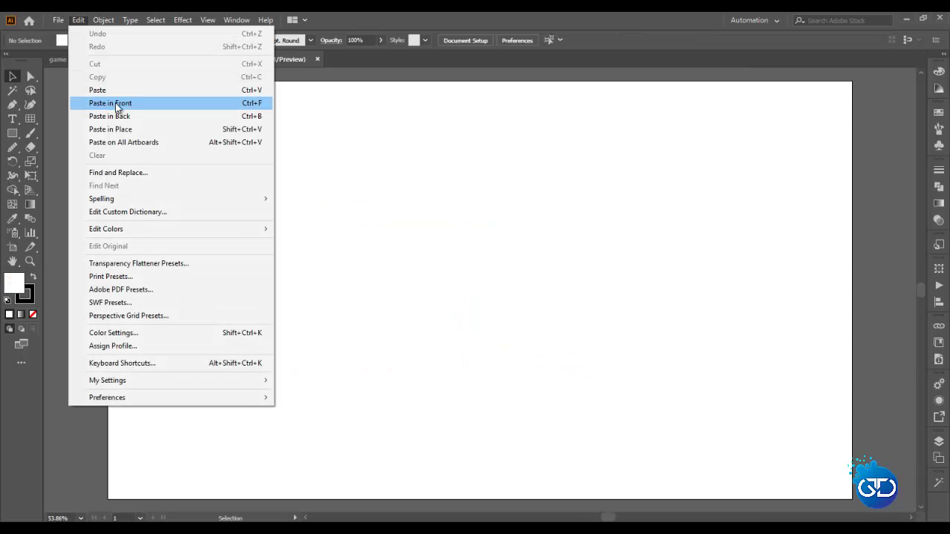
pyautogui.click(111, 90)
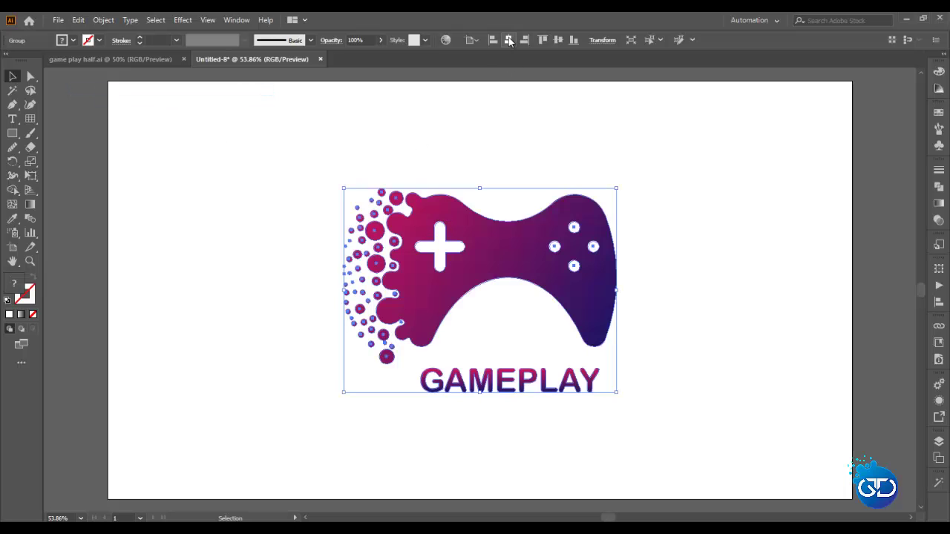
pyautogui.click(558, 39)
pyautogui.click(307, 159)
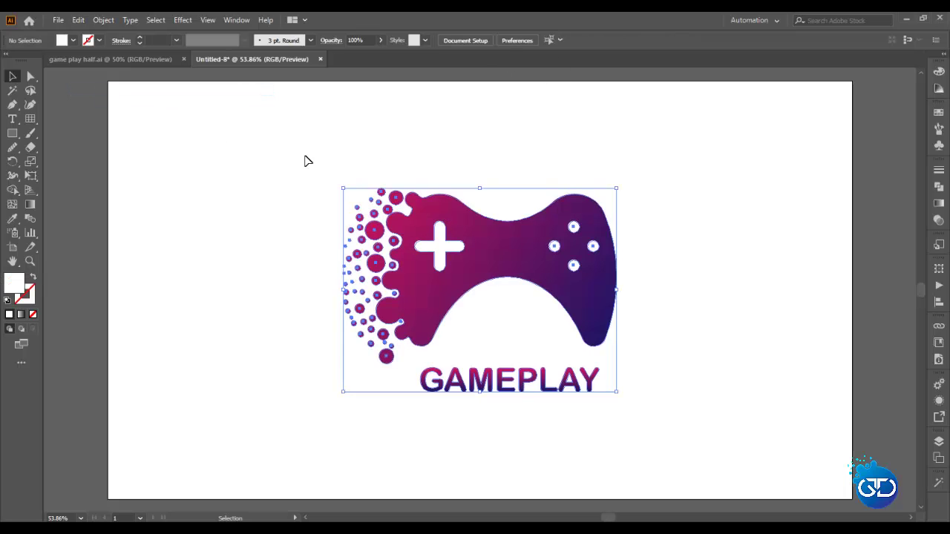
pyautogui.click(14, 134)
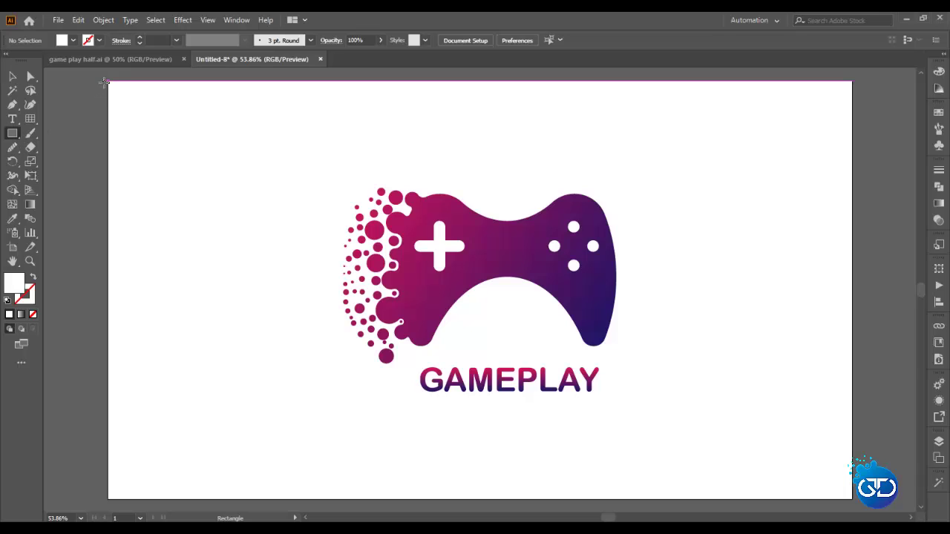
# - Draw a rectangle covering the whole artboard and send it behind the logo
pyautogui.moveTo(108, 81)
pyautogui.mouseDown()
pyautogui.moveTo(858, 487)
pyautogui.moveTo(852, 497)
pyautogui.mouseUp()
pyautogui.click(13, 77)
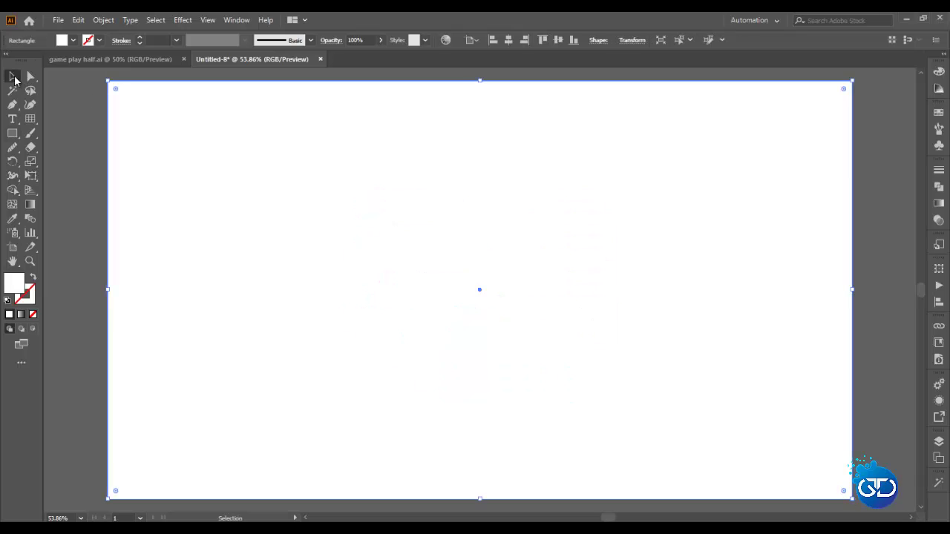
pyautogui.rightClick(280, 158)
pyautogui.moveTo(313, 356)
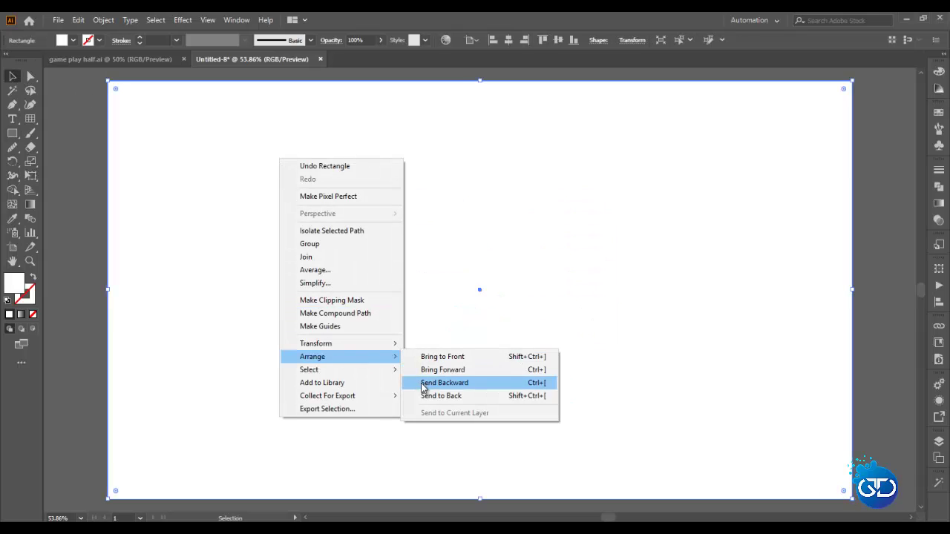
pyautogui.click(435, 395)
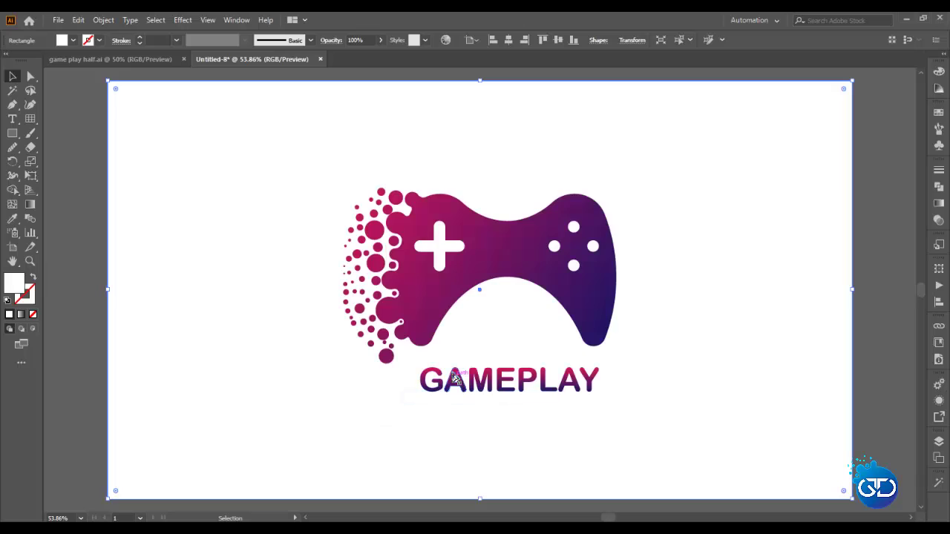
# - Fill the rectangle with a radial gradient from white to a light grey outer stop
pyautogui.click(936, 206)
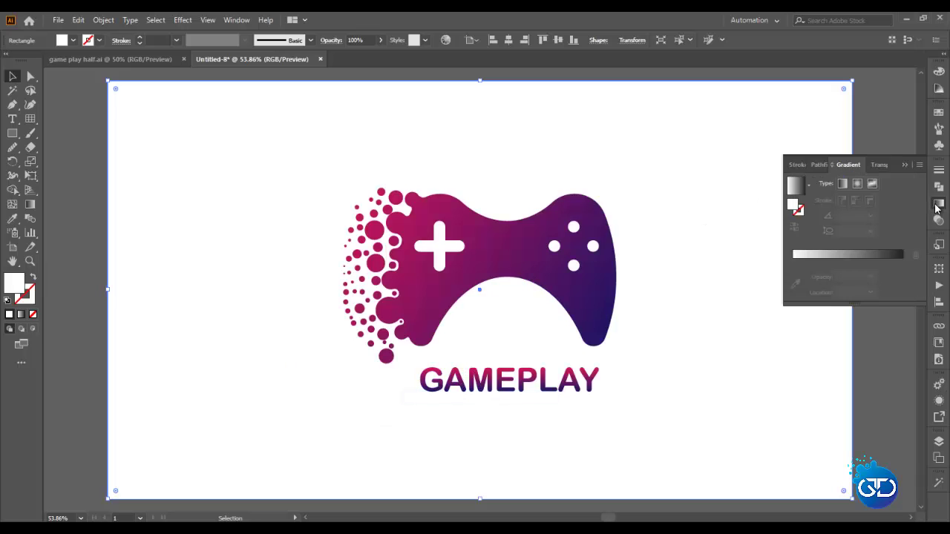
pyautogui.click(877, 258)
pyautogui.doubleClick(903, 276)
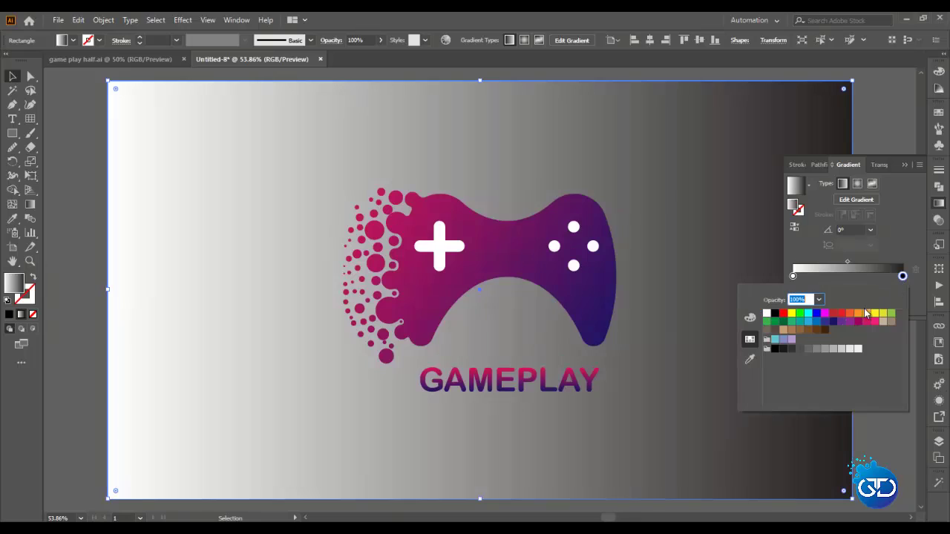
pyautogui.click(800, 349)
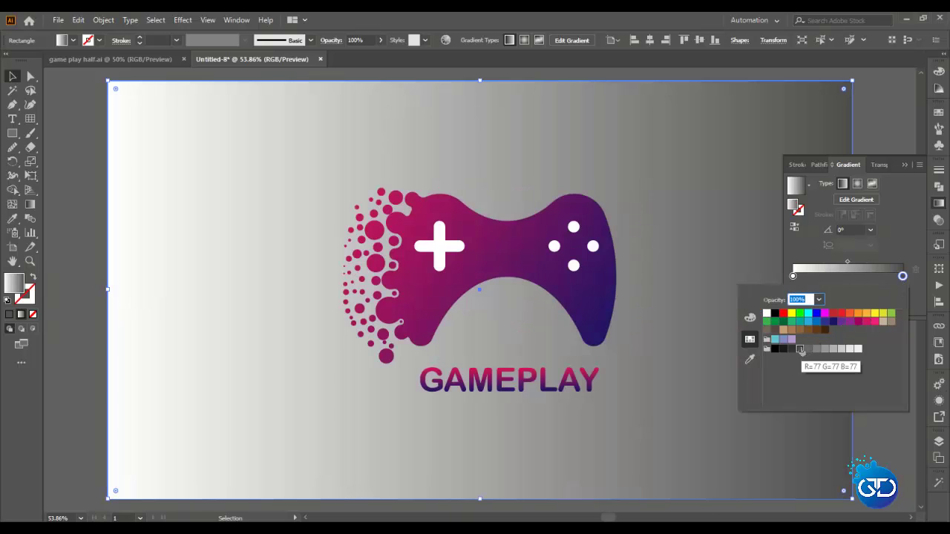
pyautogui.click(857, 184)
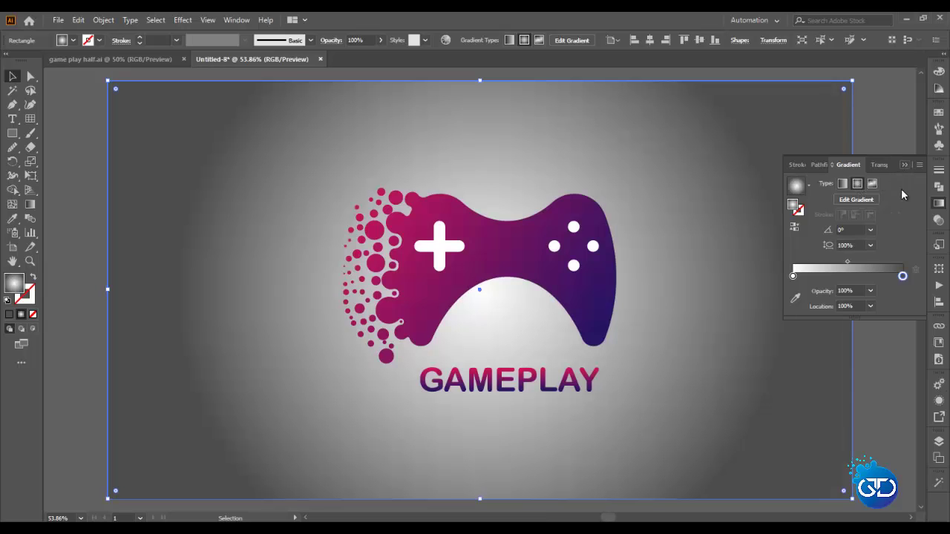
pyautogui.doubleClick(903, 277)
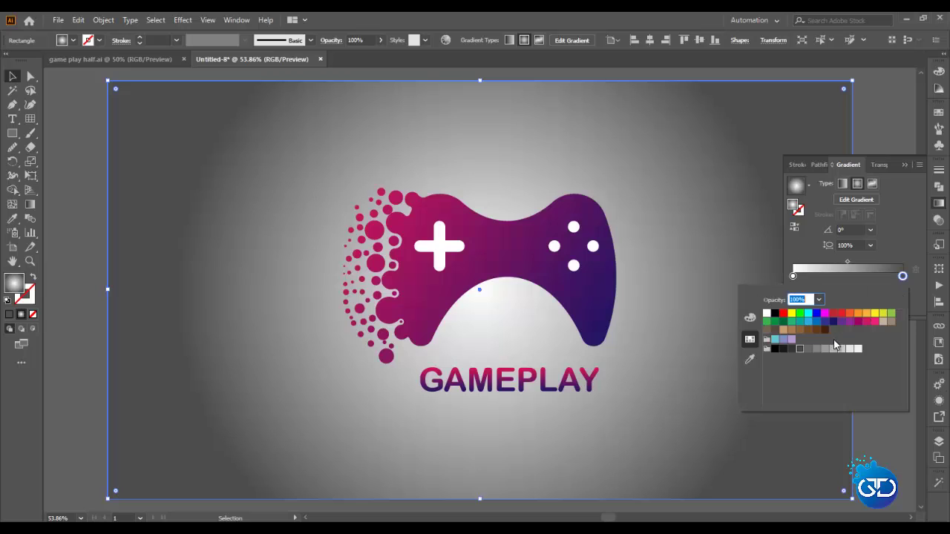
pyautogui.click(806, 352)
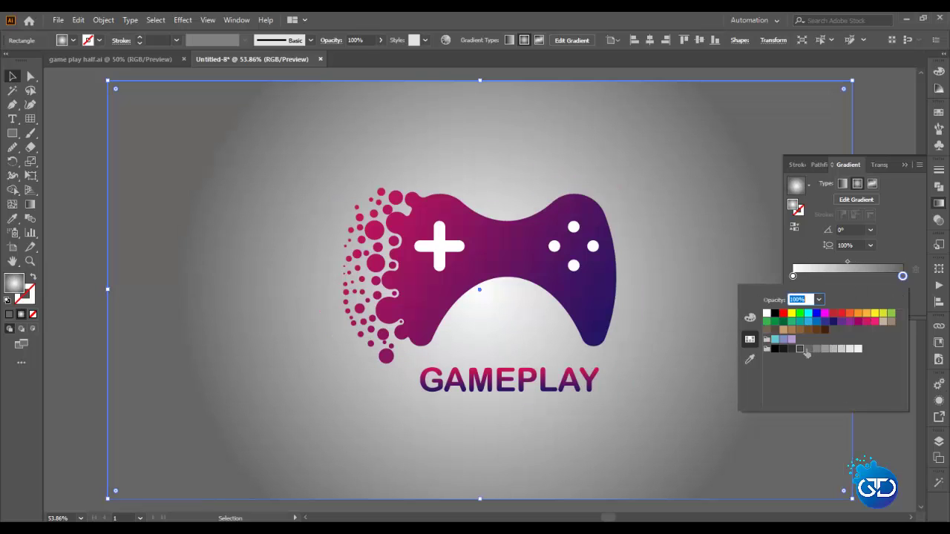
pyautogui.click(904, 166)
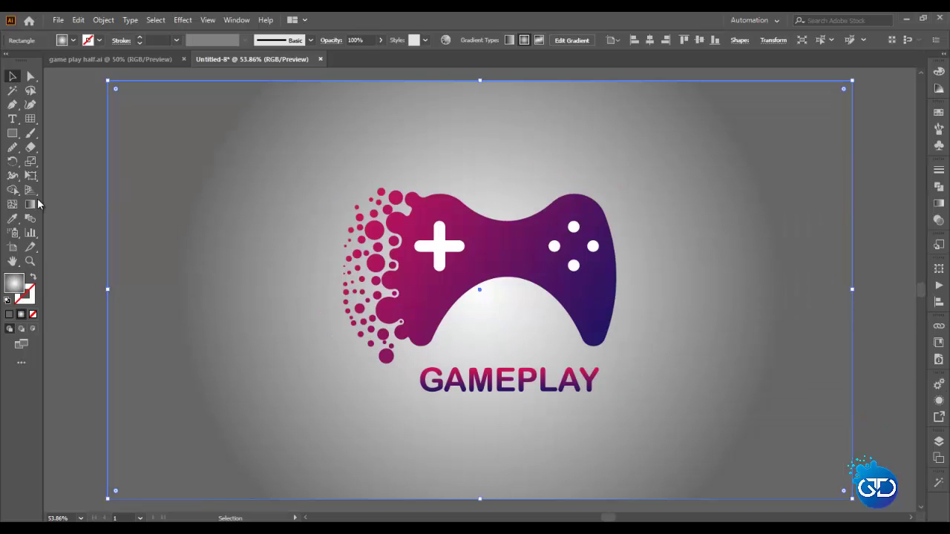
pyautogui.click(34, 203)
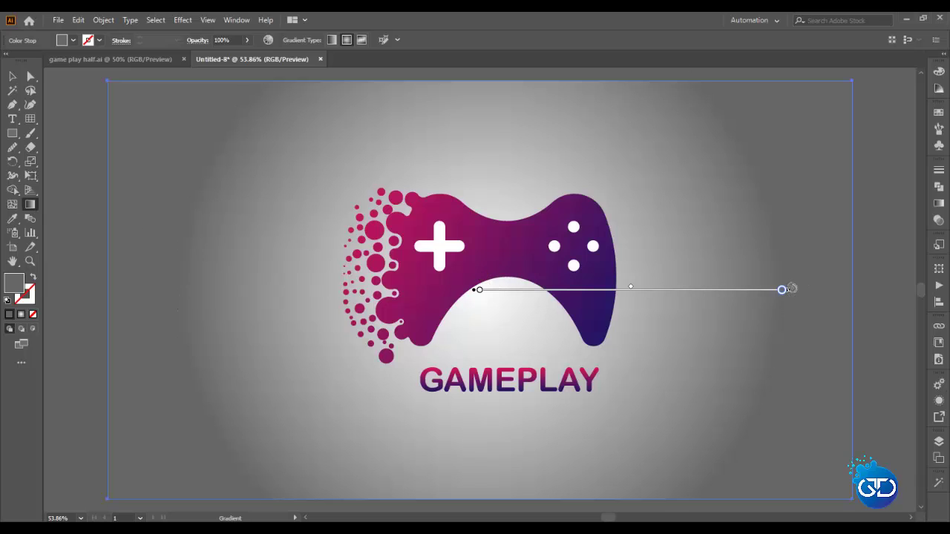
# - Drag the radial gradient's end toward the lower-right corner, then deselect the background
pyautogui.moveTo(788, 290)
pyautogui.mouseDown()
pyautogui.moveTo(755, 425)
pyautogui.moveTo(788, 450)
pyautogui.mouseUp()
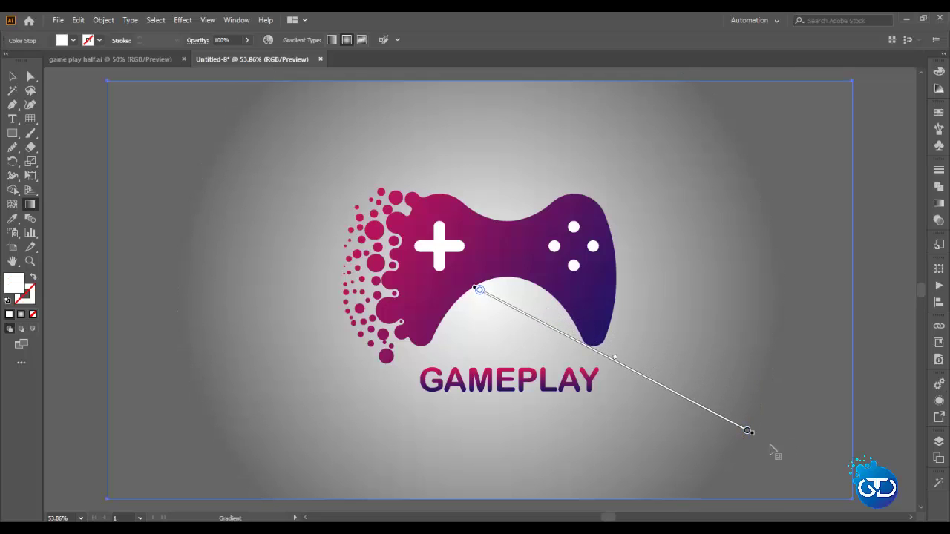
pyautogui.moveTo(772, 450); pyautogui.dragTo(861, 506)
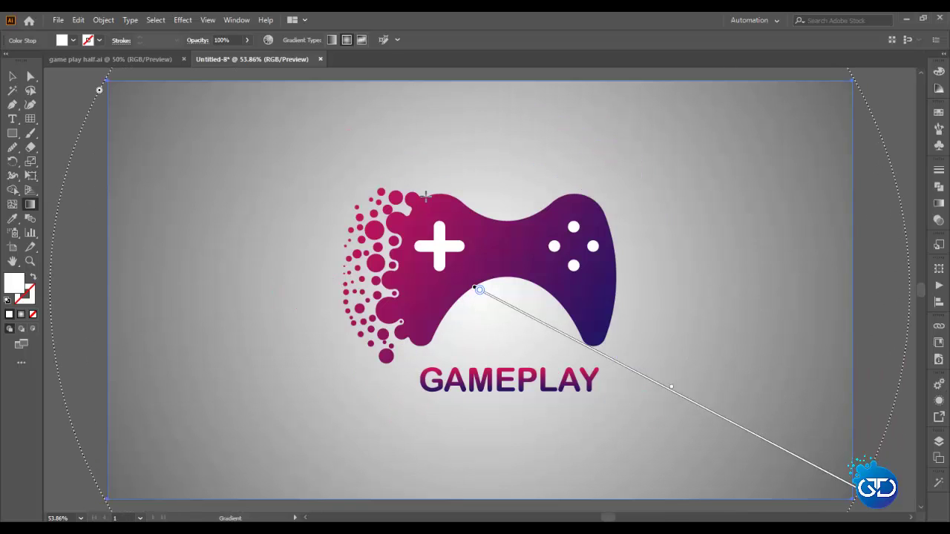
pyautogui.click(12, 77)
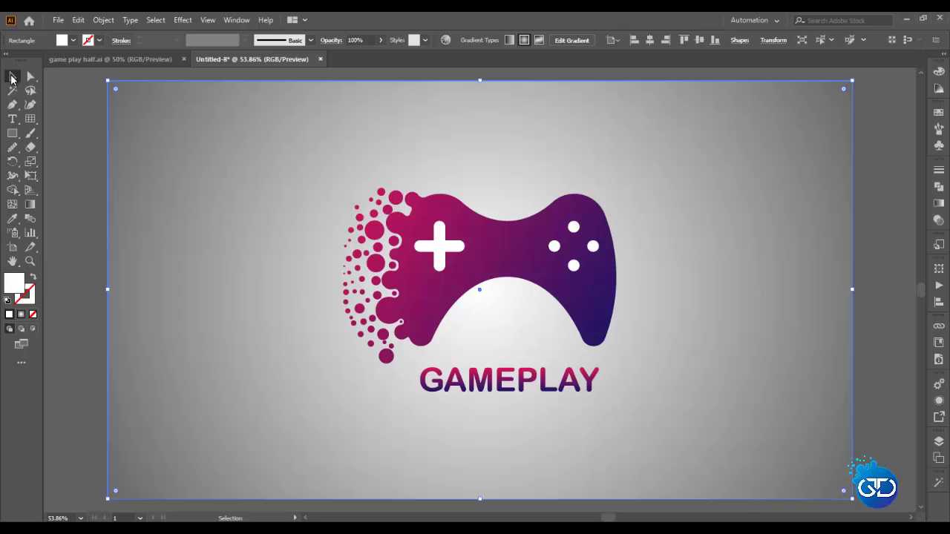
pyautogui.click(83, 101)
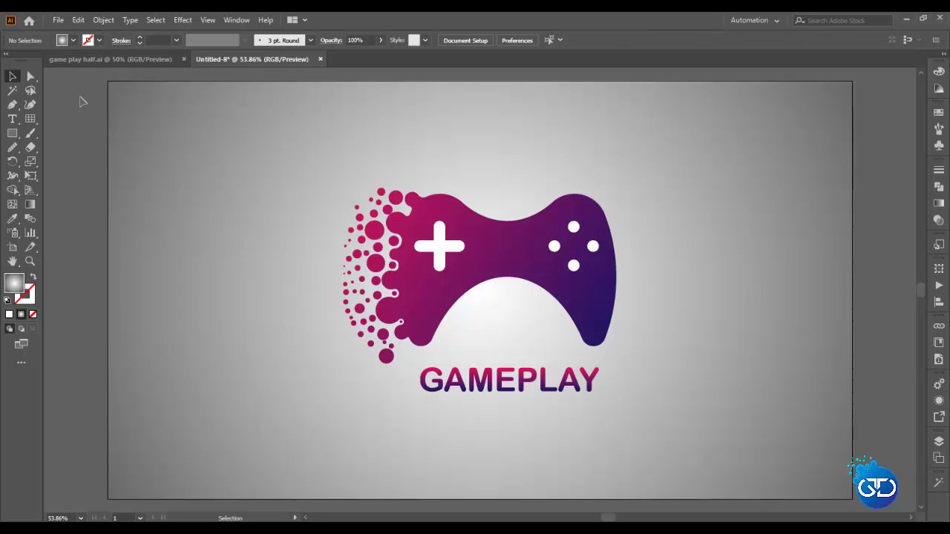